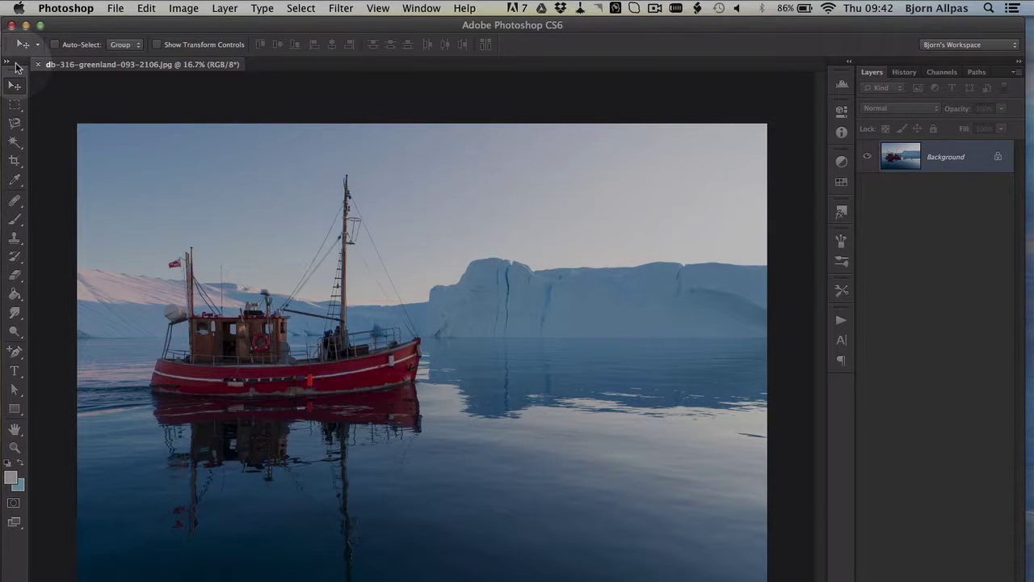
- Pick the Magic Wand tool from the toolbox
click(15, 142)
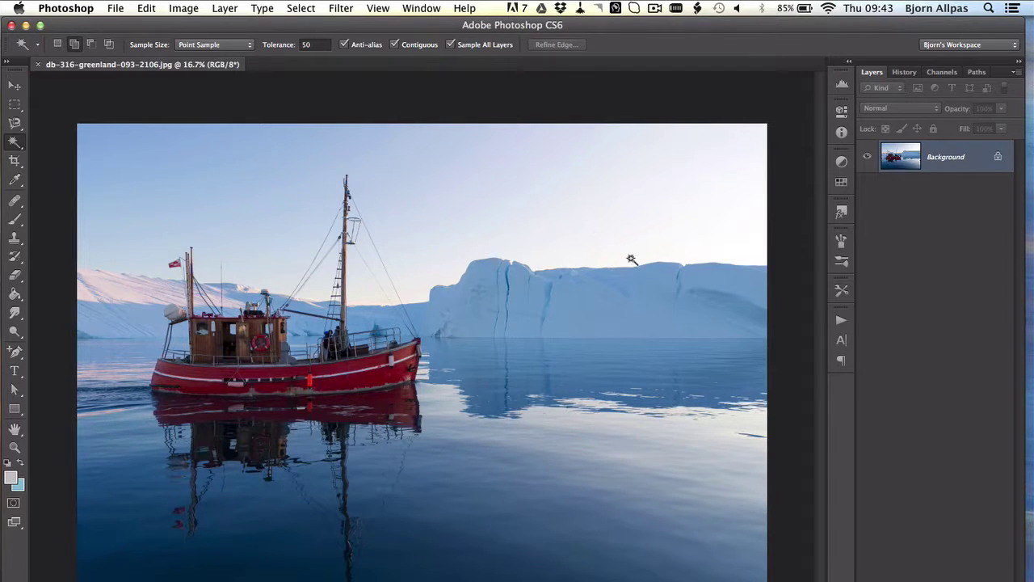
click(601, 232)
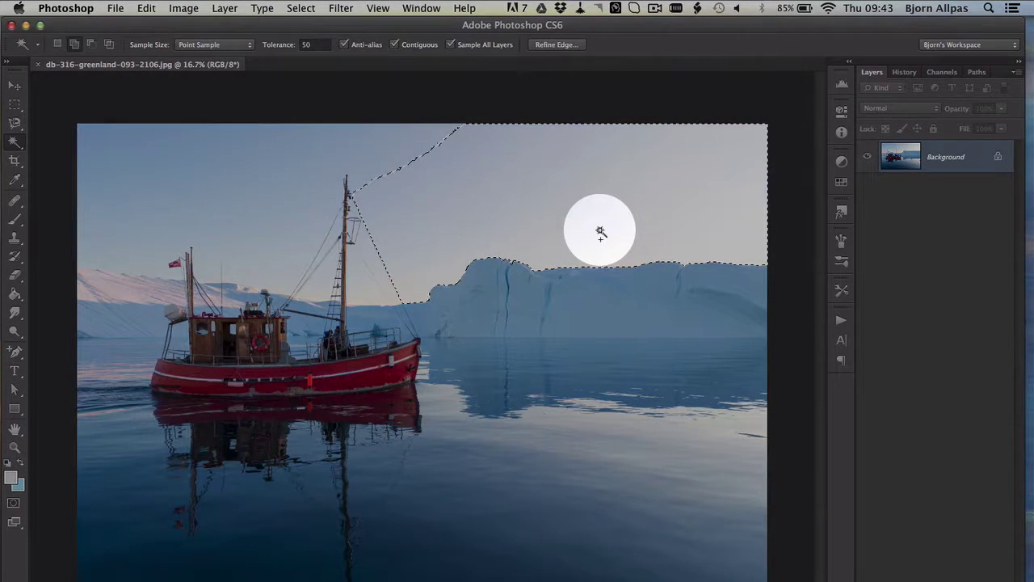
click(344, 148)
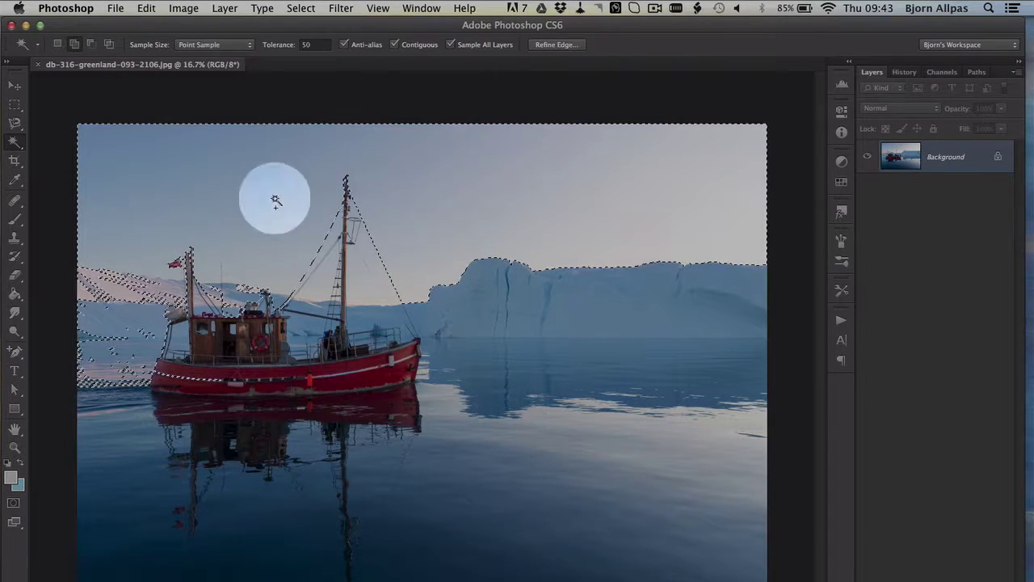
alt+click(117, 279)
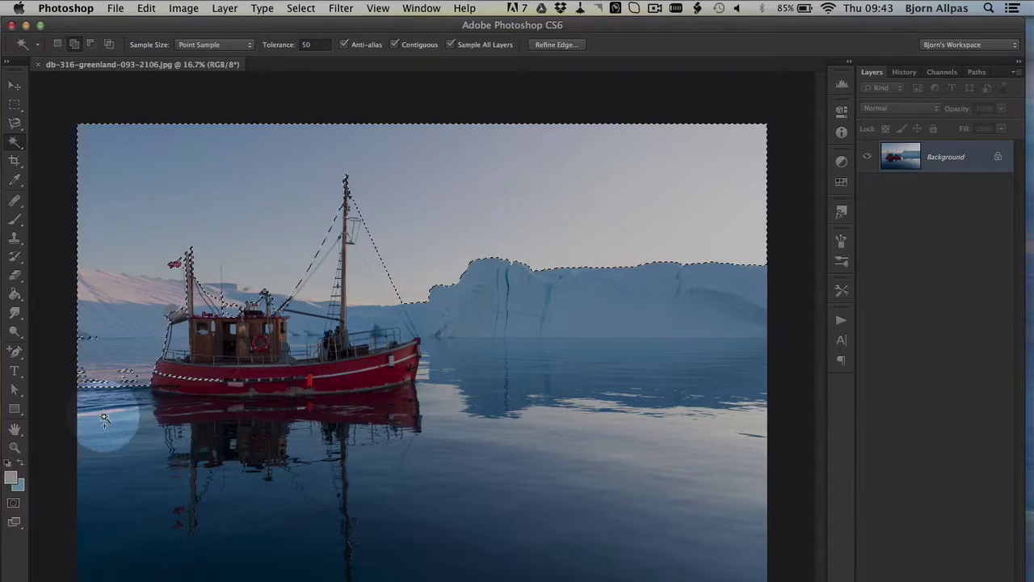
click(594, 435)
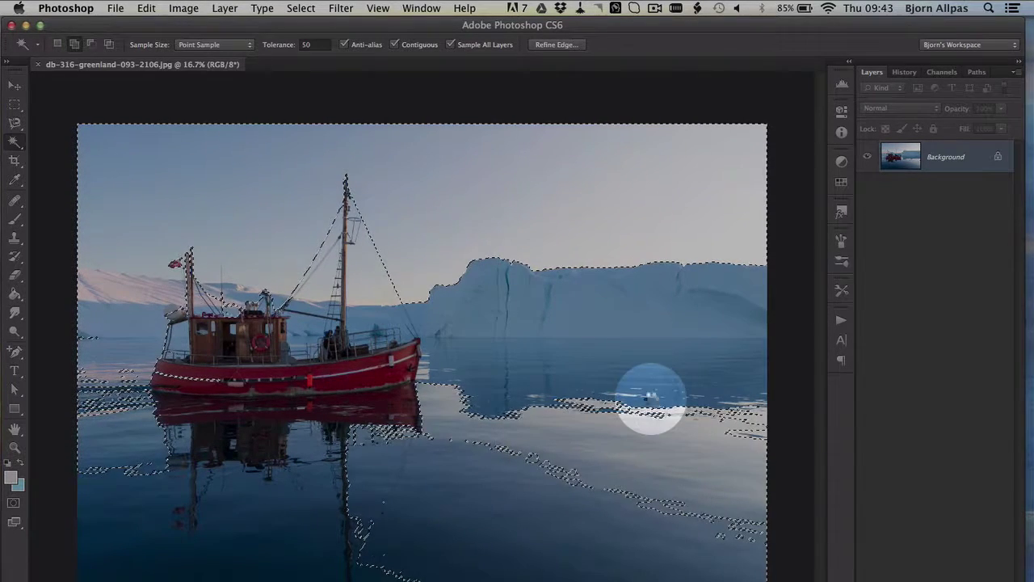
shift+click(585, 331)
shift+click(323, 450)
shift+click(254, 485)
shift+click(279, 444)
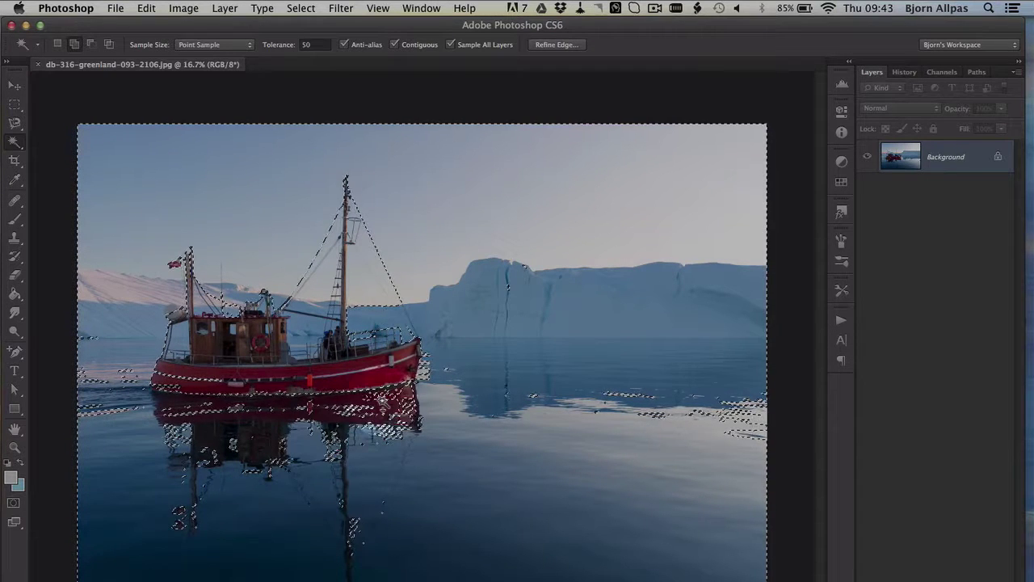
key(super+d)
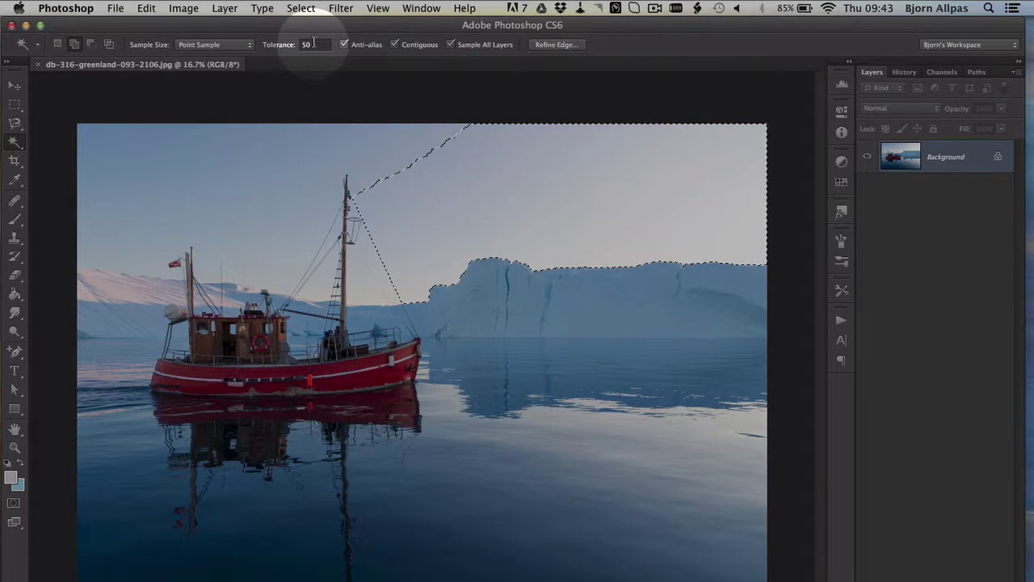
- Set Tolerance to 100, select the sky, then deselect
click(314, 44)
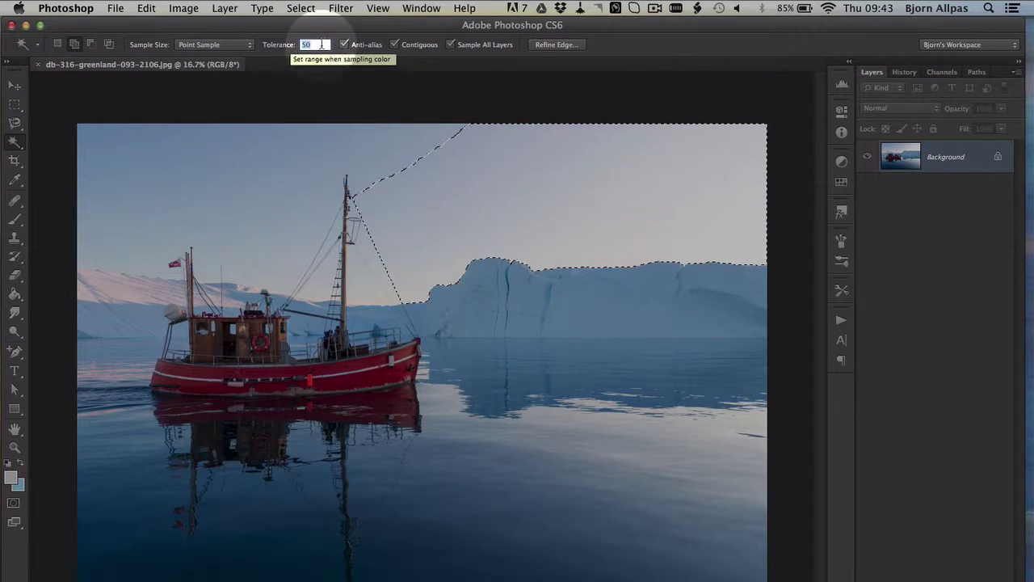
key(BackSpace)
key(Return)
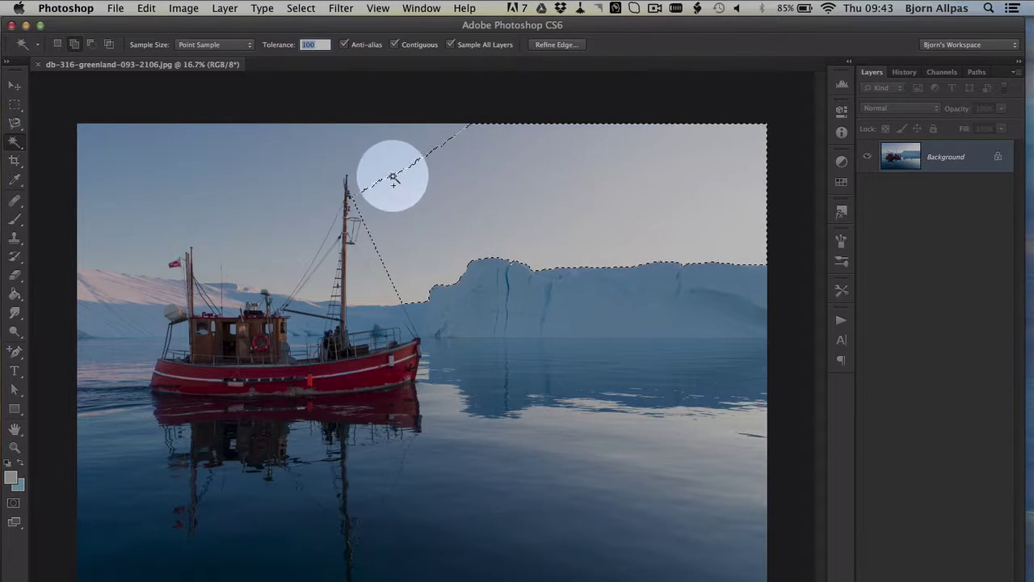
click(693, 193)
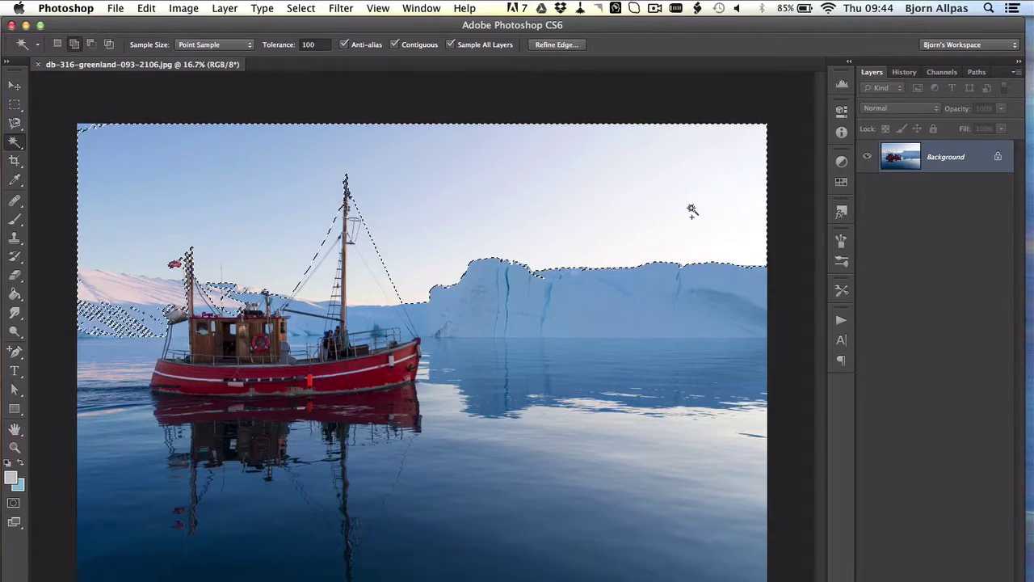
key(super+d)
- At Tolerance 5, sample the upper-right sky and the sky above the iceberg
click(319, 47)
text(5)
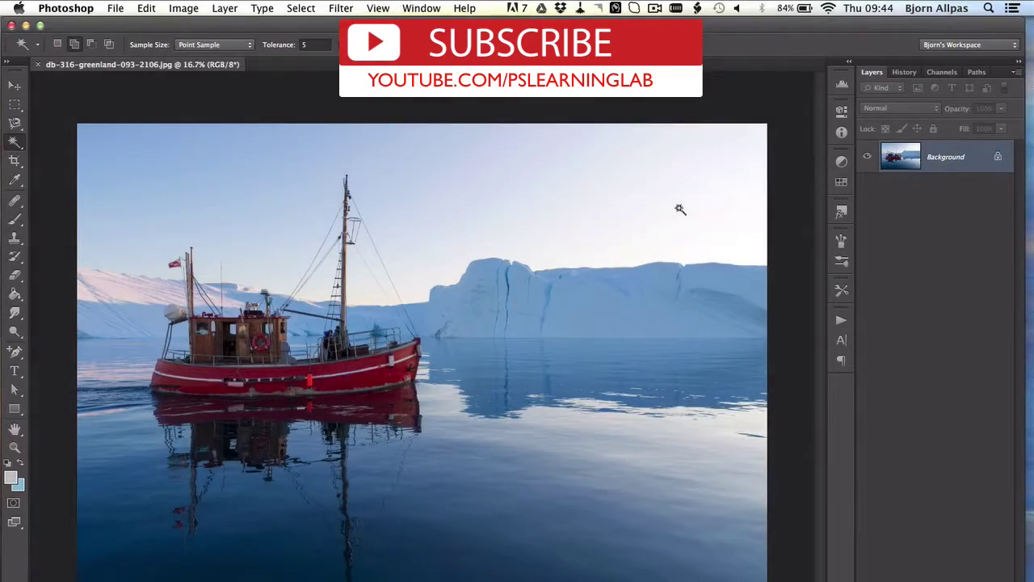
click(679, 209)
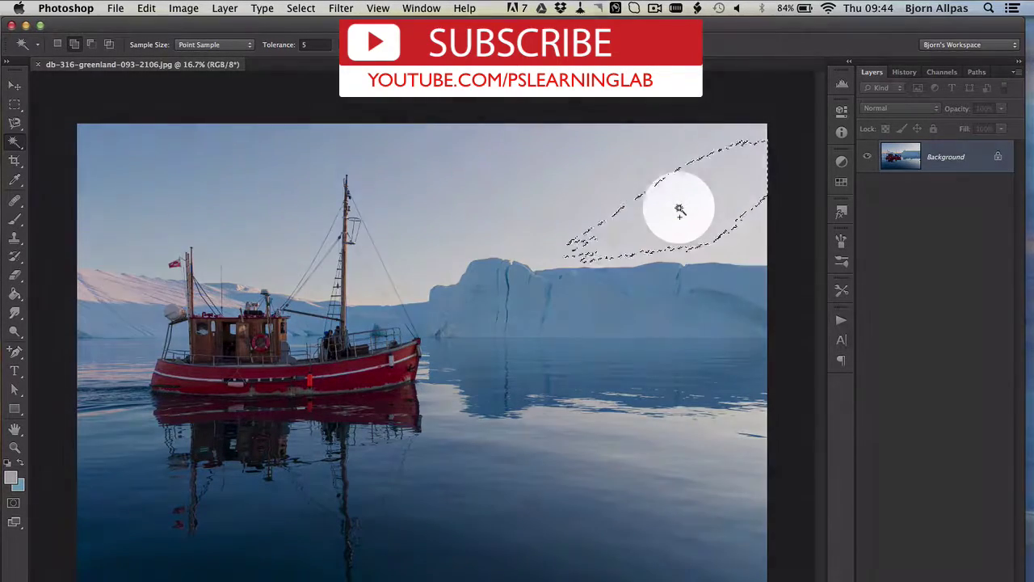
click(724, 226)
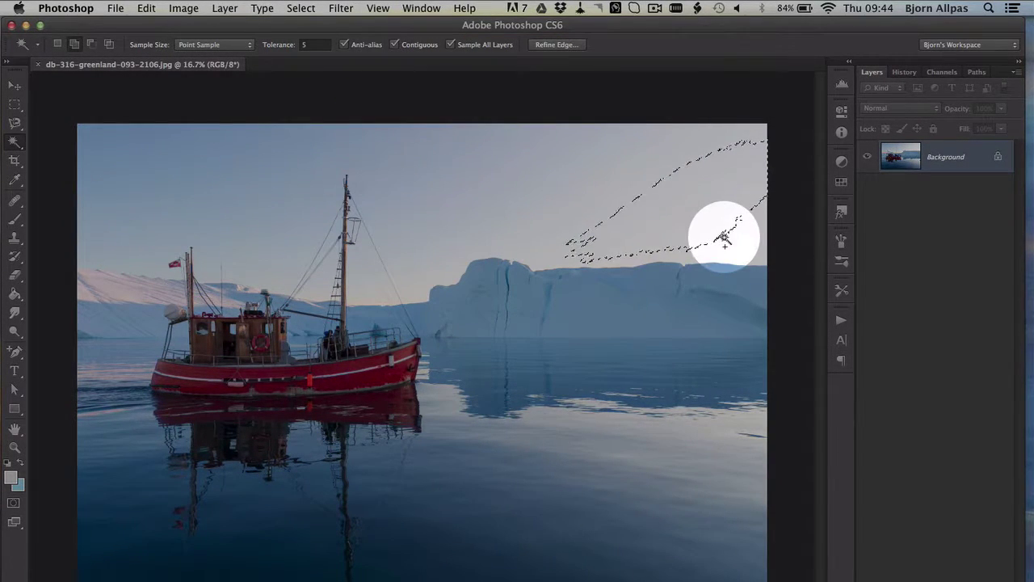
click(526, 153)
- At Tolerance 0, select the thin band of upper-right sky
click(312, 45)
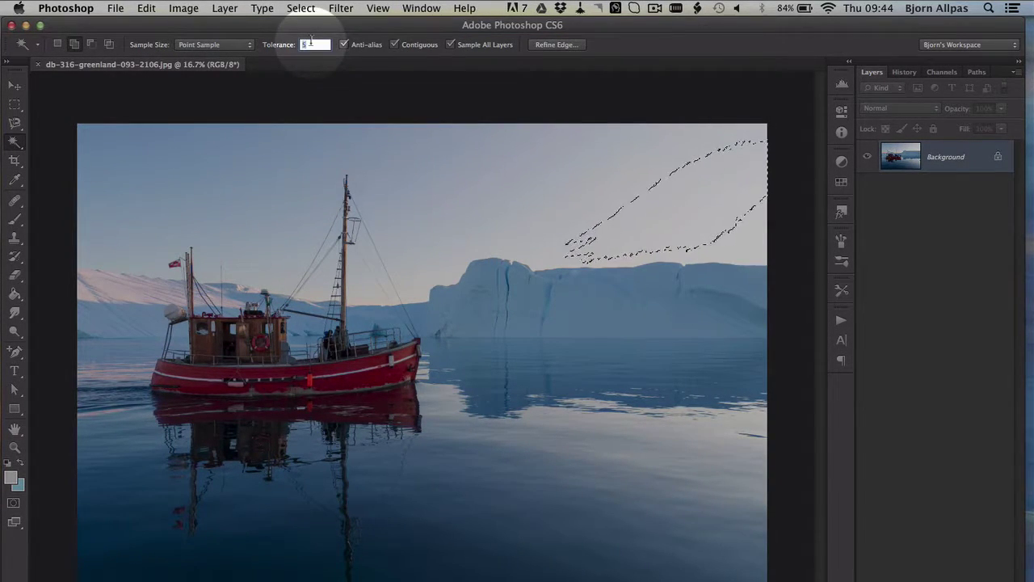
click(725, 183)
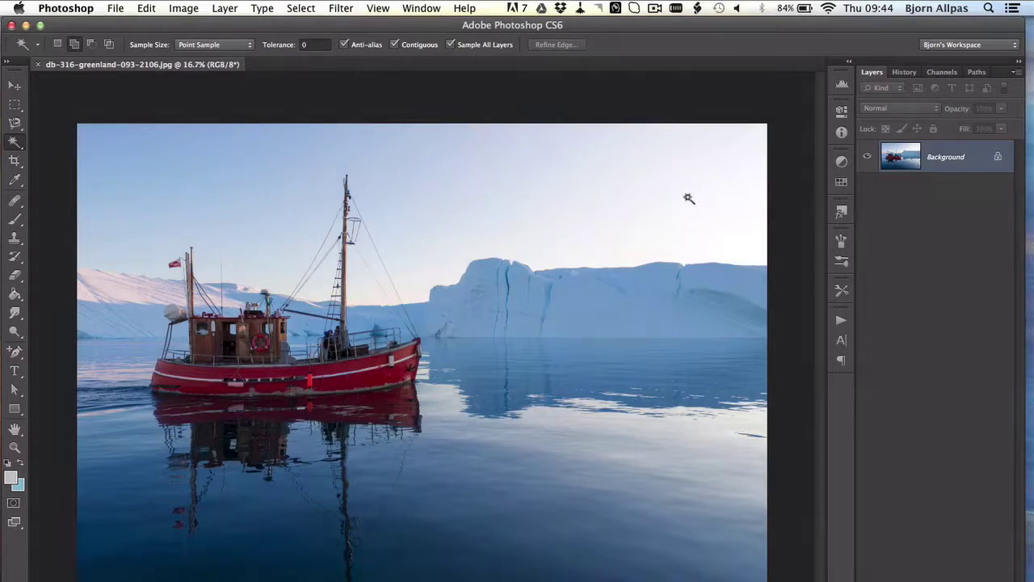
mouse_move(687, 198)
mouse_down()
mouse_move(716, 209)
mouse_move(723, 174)
mouse_up()
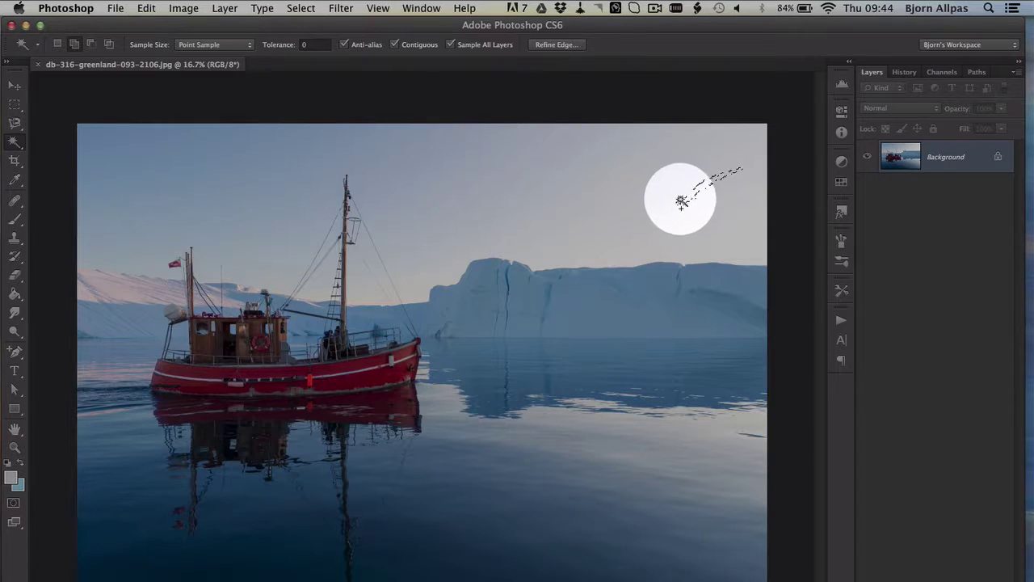
drag(724, 185, 526, 108)
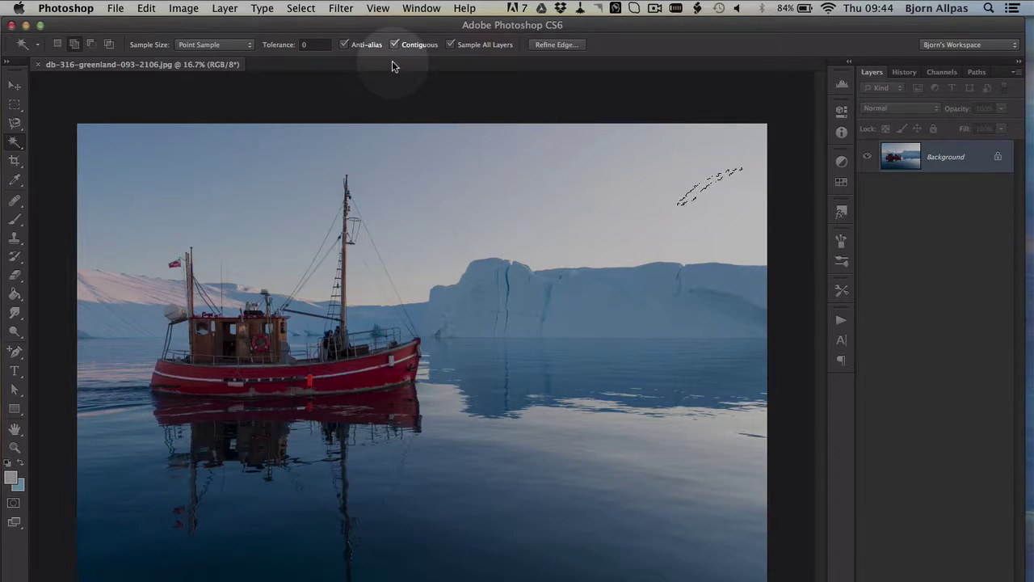
- Turn off Contiguous and test zero-tolerance selections on the sky, deselecting each time
click(673, 191)
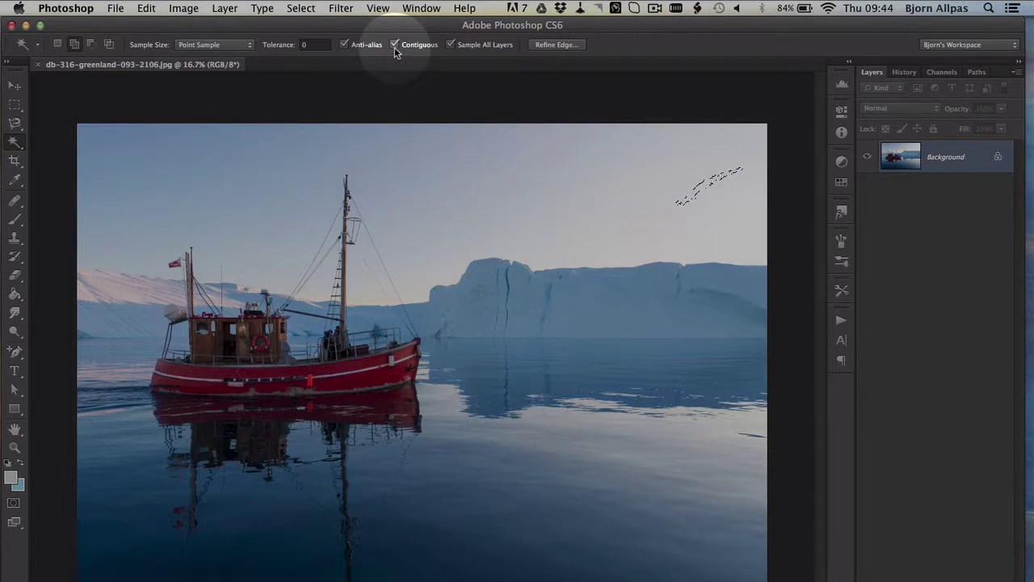
click(394, 46)
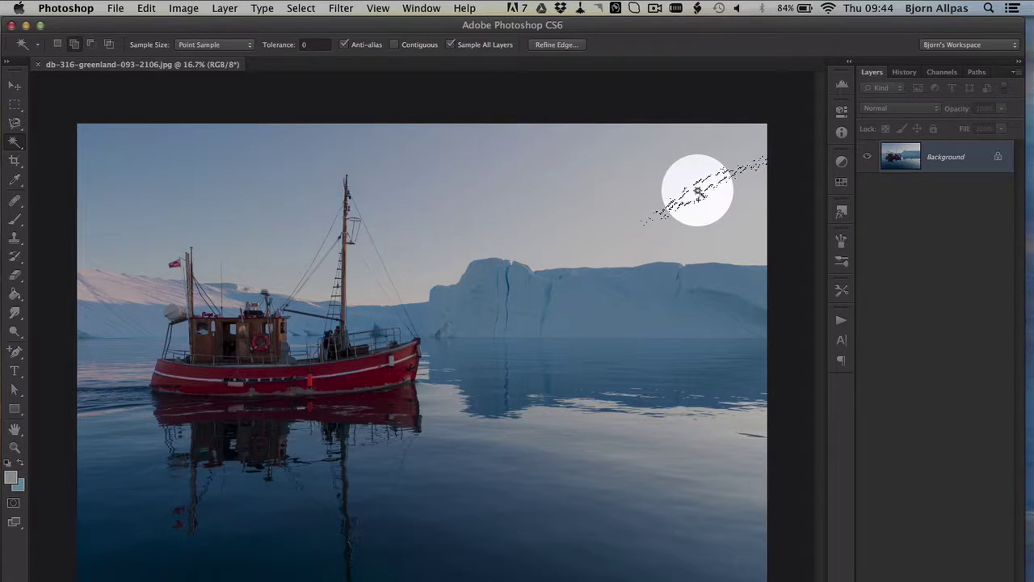
key(super+d)
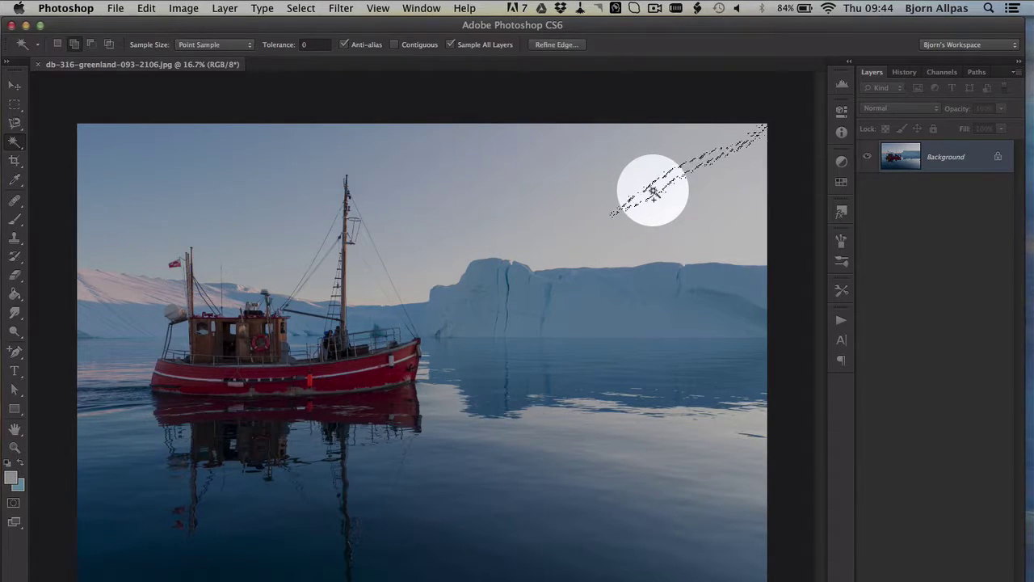
key(super+d)
click(269, 173)
key(super+d)
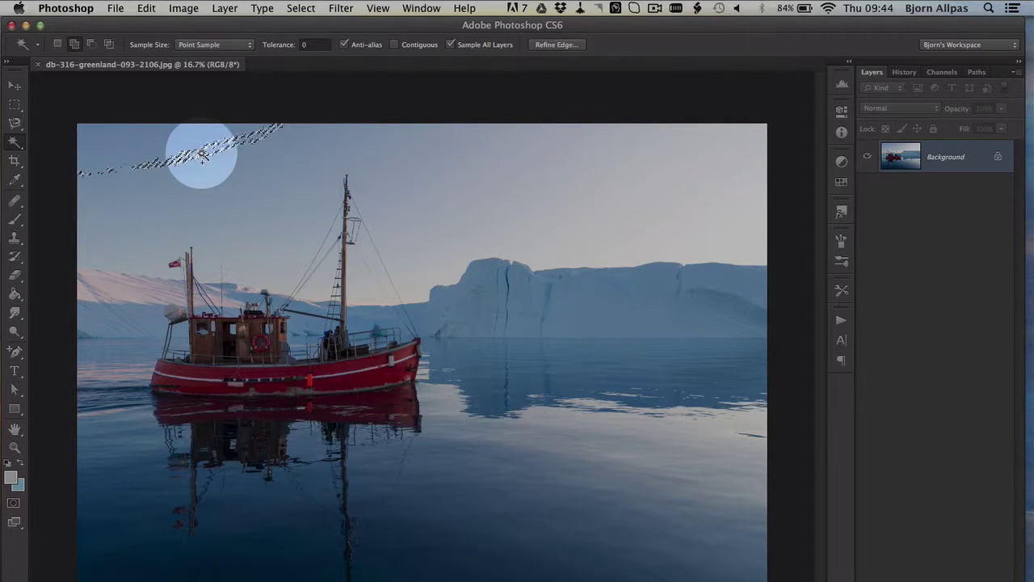
click(121, 152)
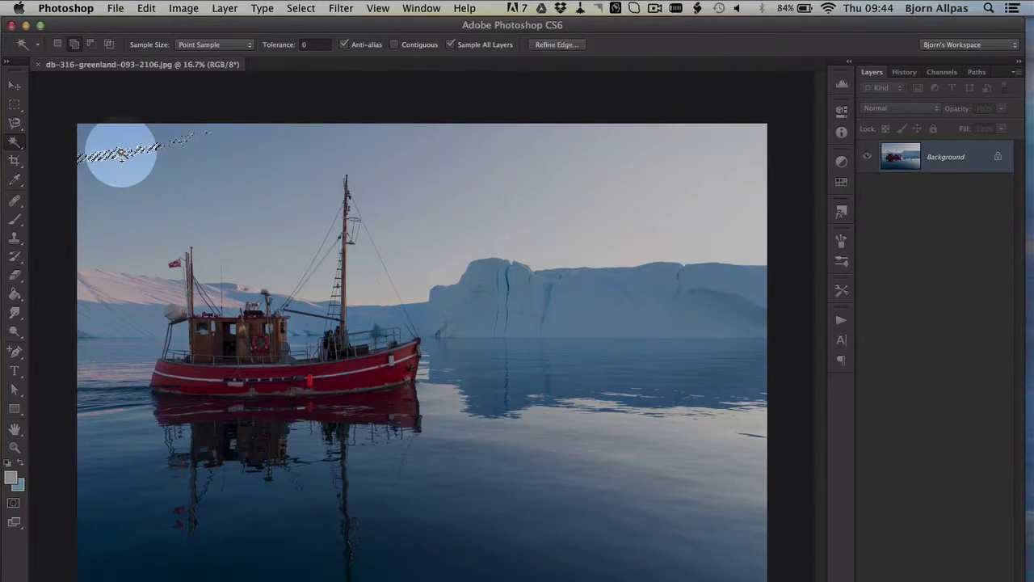
key(super+d)
- Select matching iceberg tones, add three water patches, then deselect
click(556, 309)
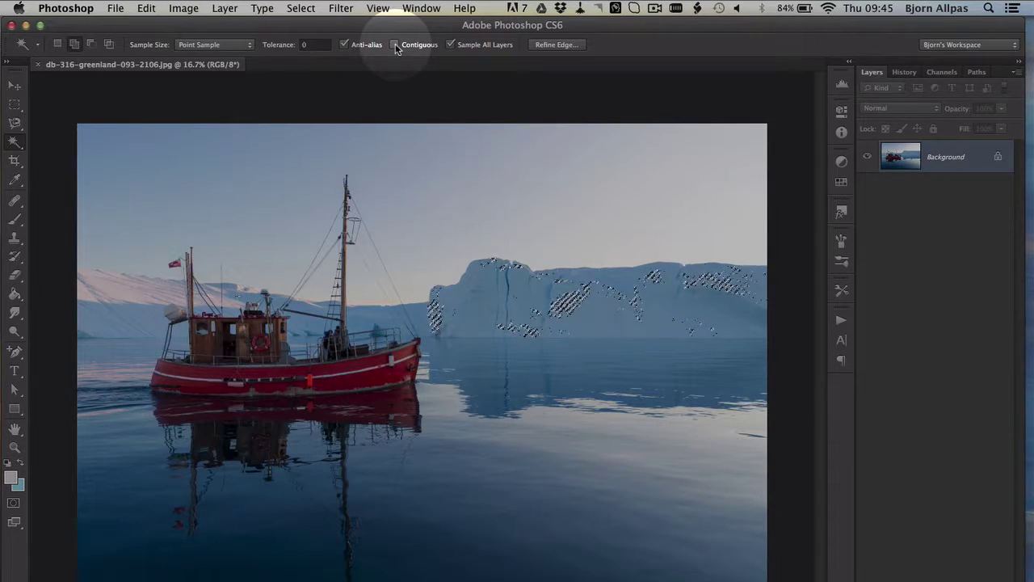
shift+click(278, 527)
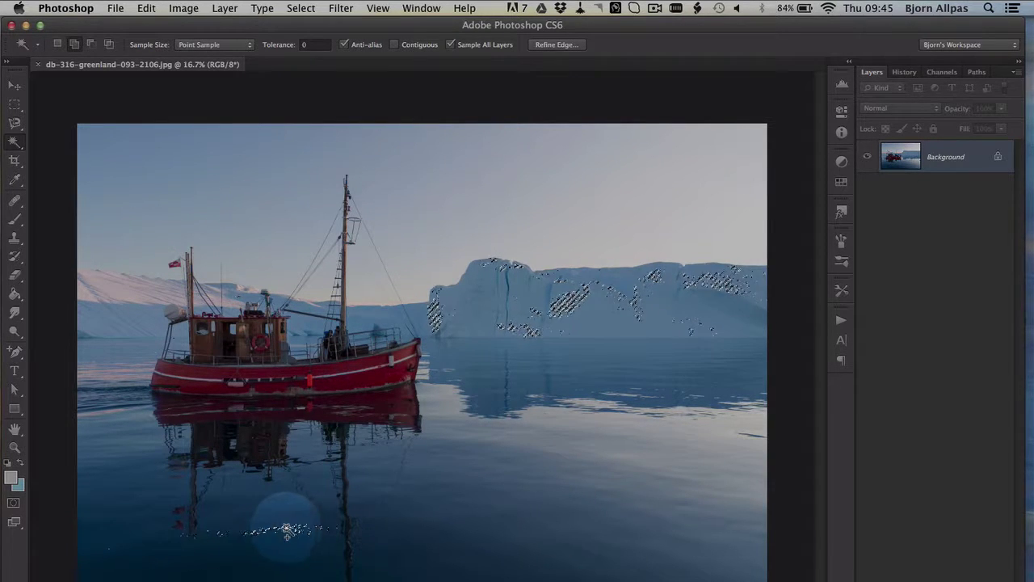
shift+click(426, 505)
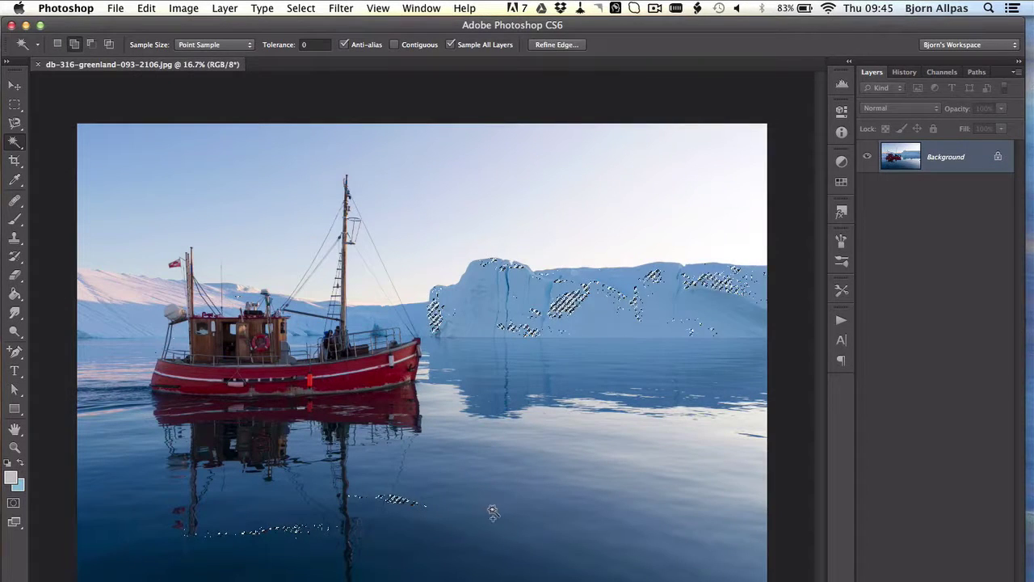
shift+click(471, 478)
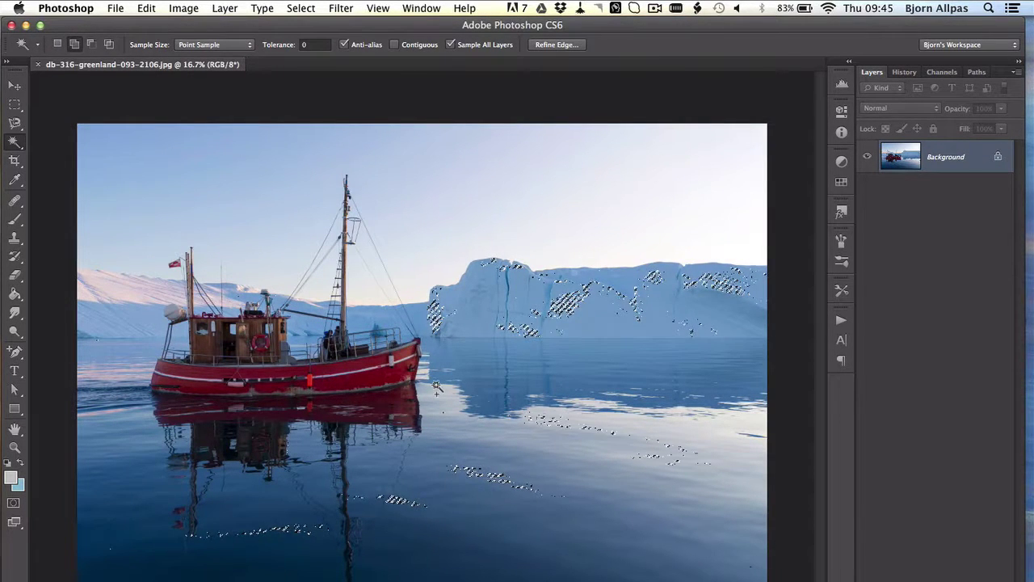
key(super+d)
- Set Tolerance to 20 and select similar tones from the water
click(315, 44)
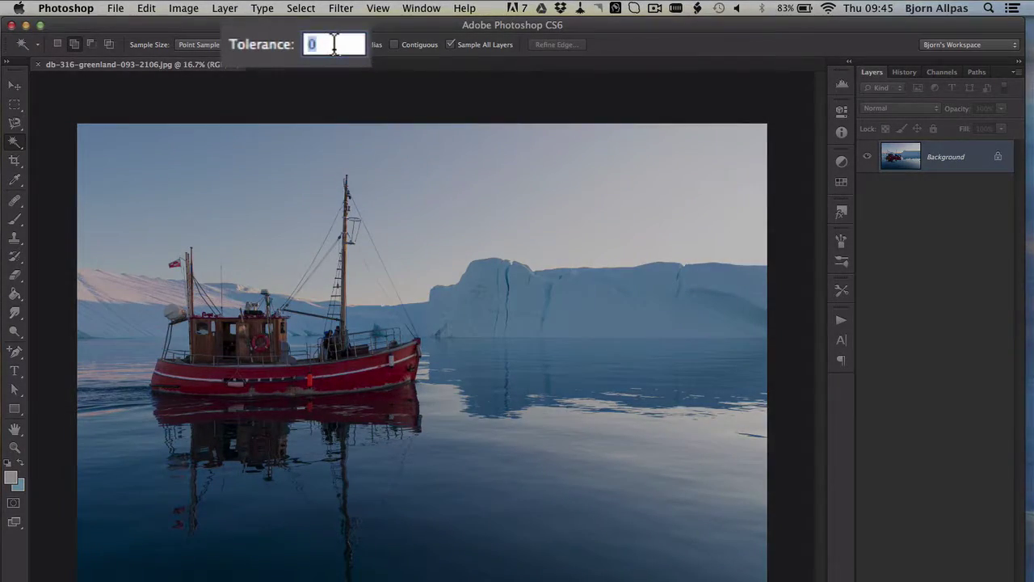
text(20)
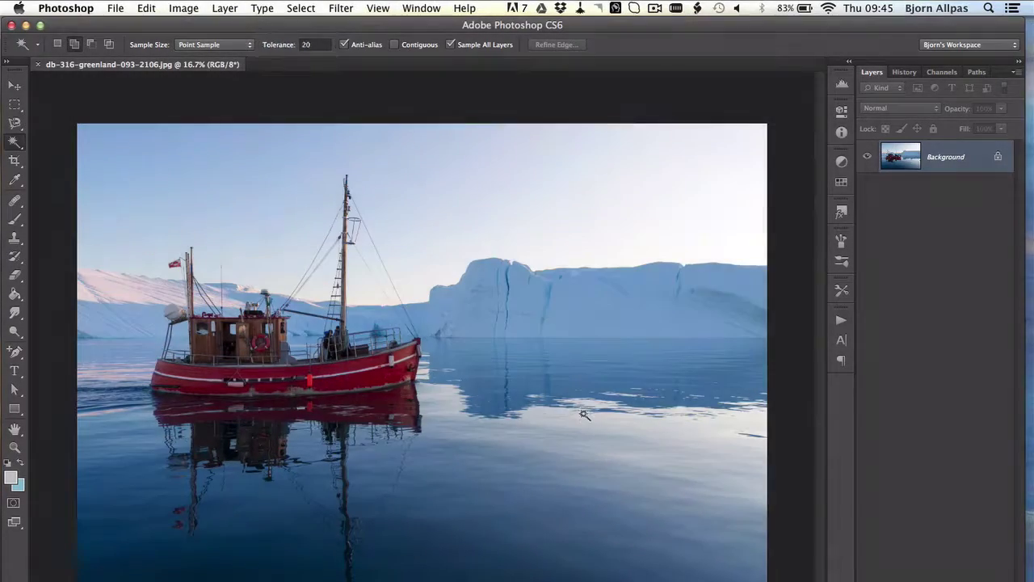
click(587, 415)
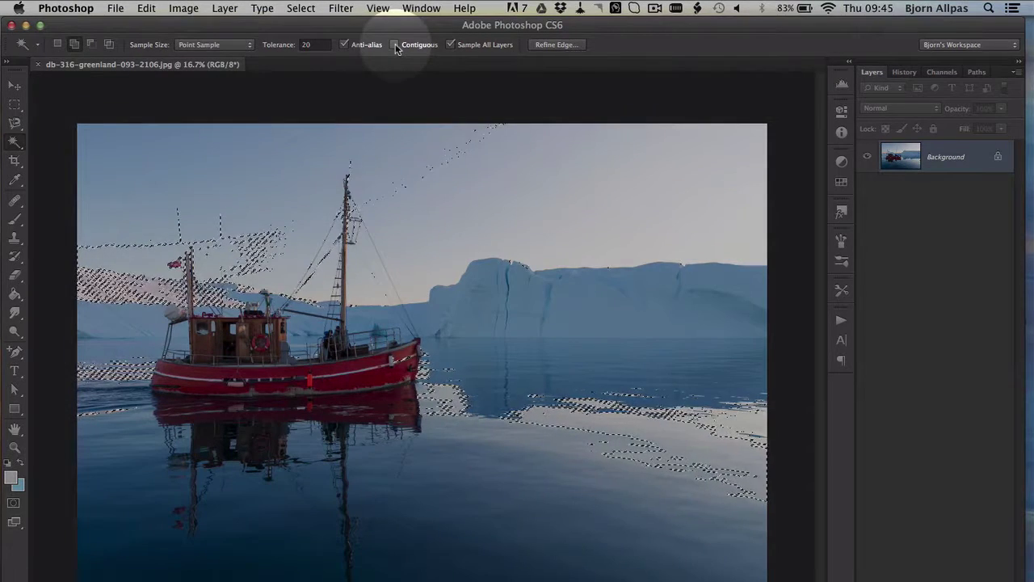
- With Contiguous on, select the connected water up to the horizon, then deselect
click(395, 45)
click(490, 226)
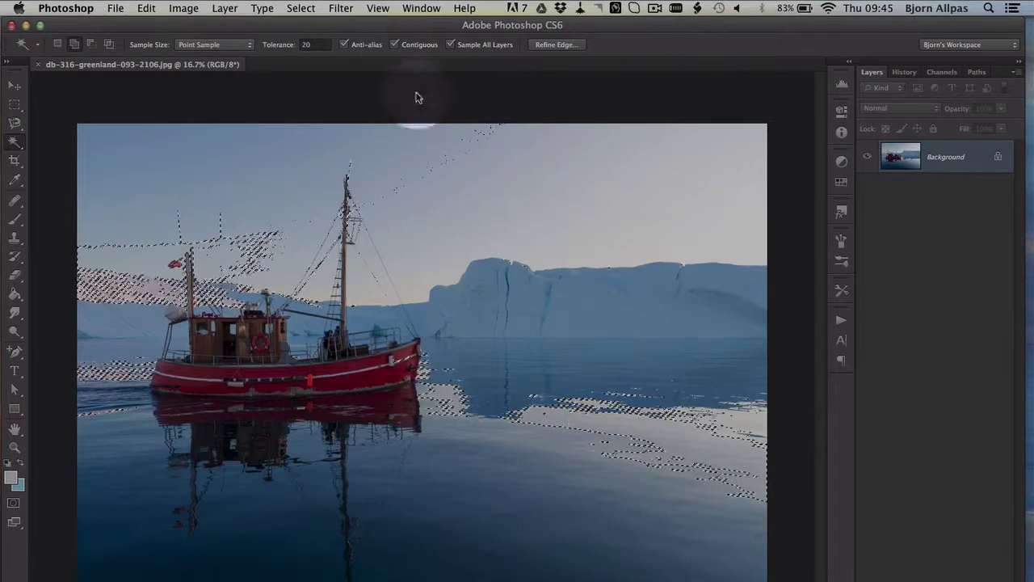
key(cmd+d)
click(585, 426)
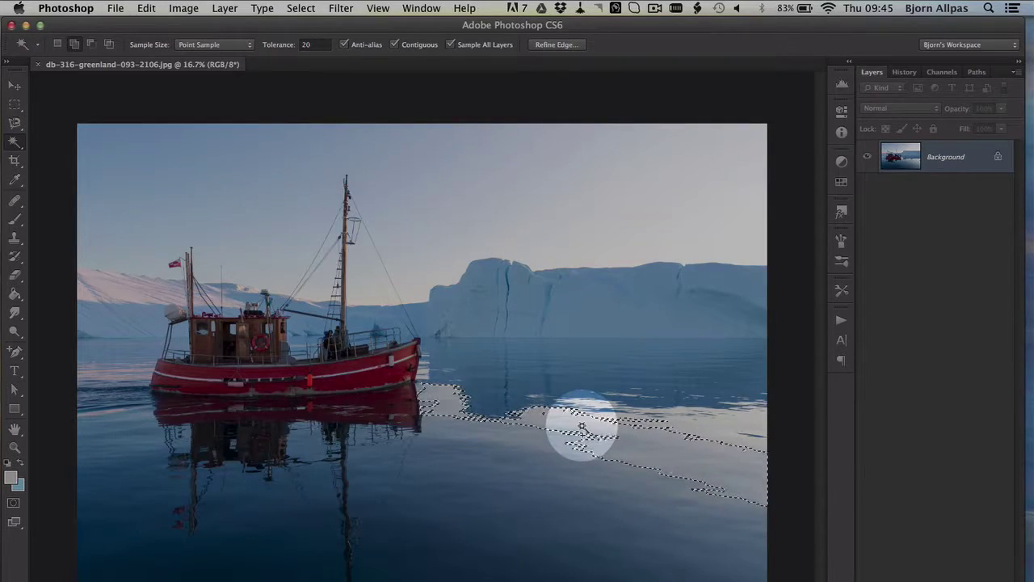
shift+click(646, 359)
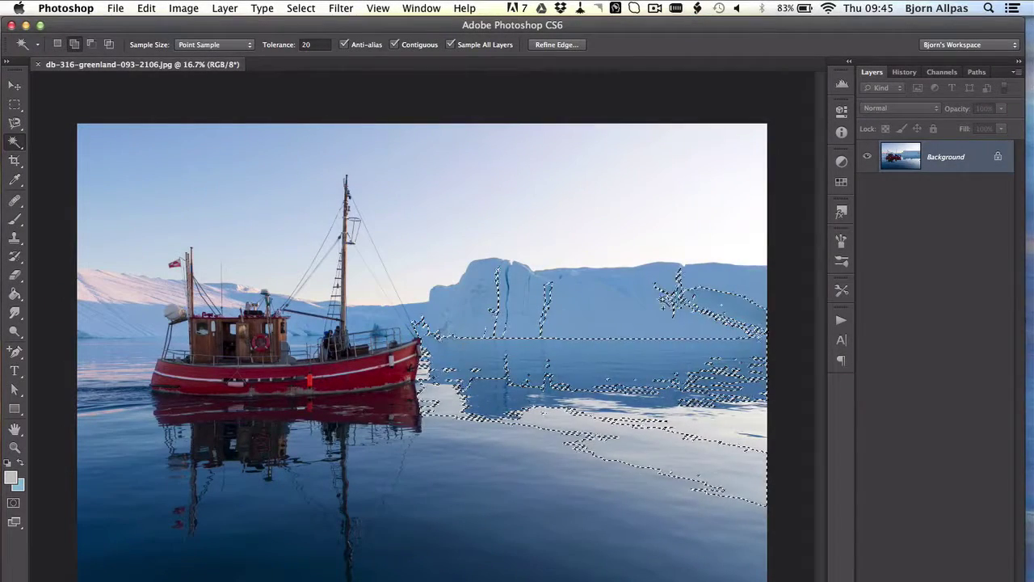
key(super+d)
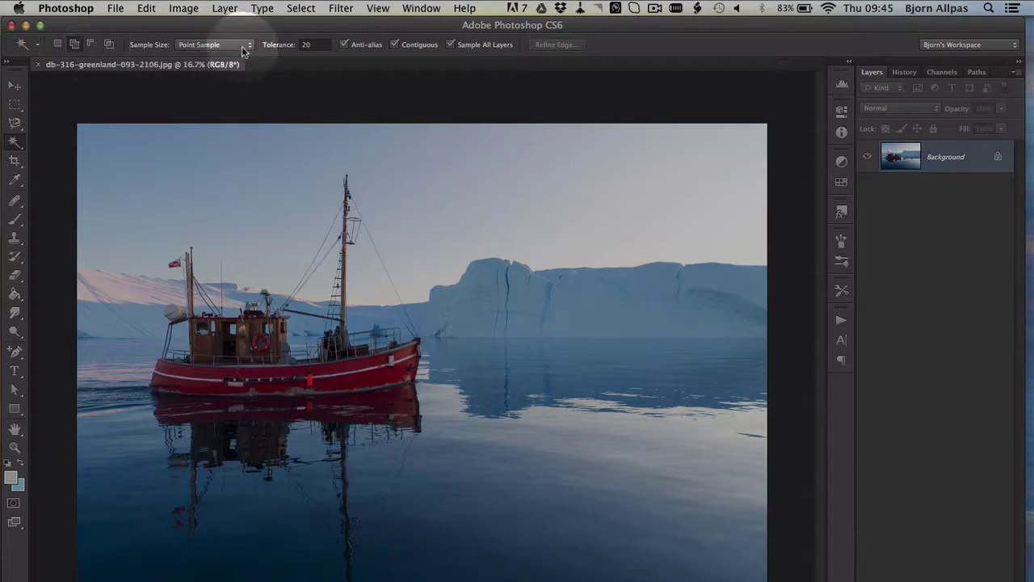
click(246, 49)
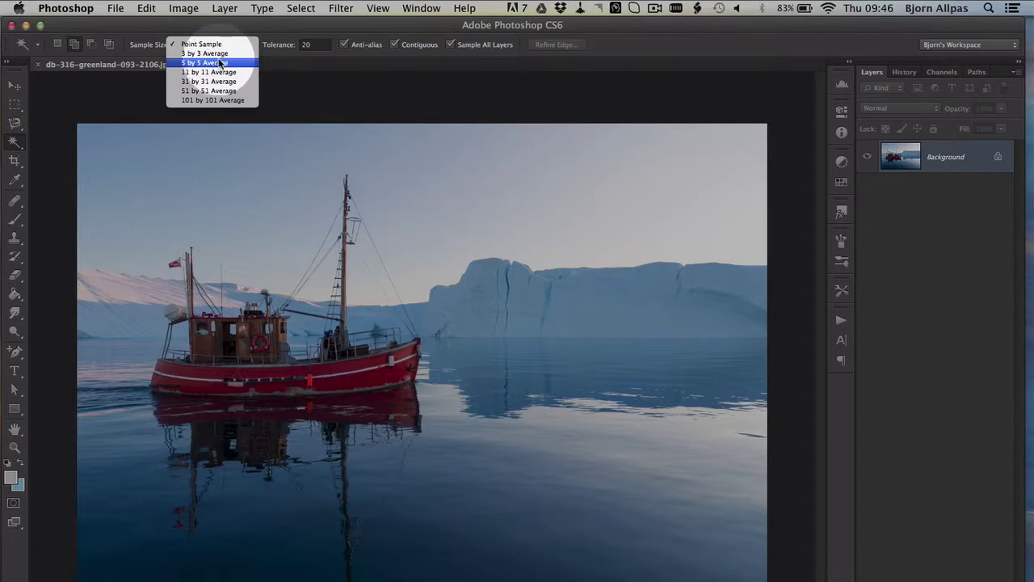
click(199, 44)
click(198, 51)
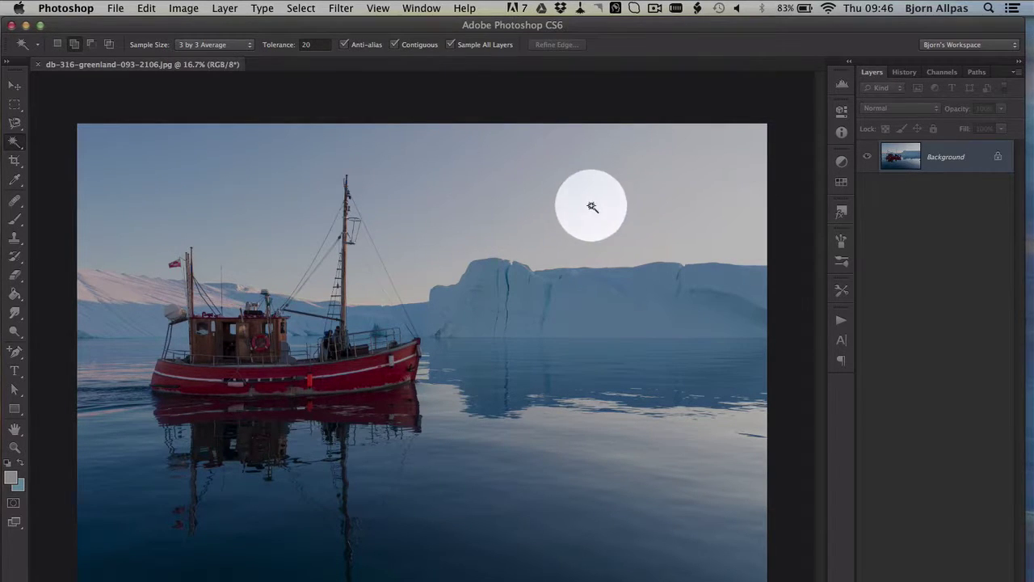
click(406, 141)
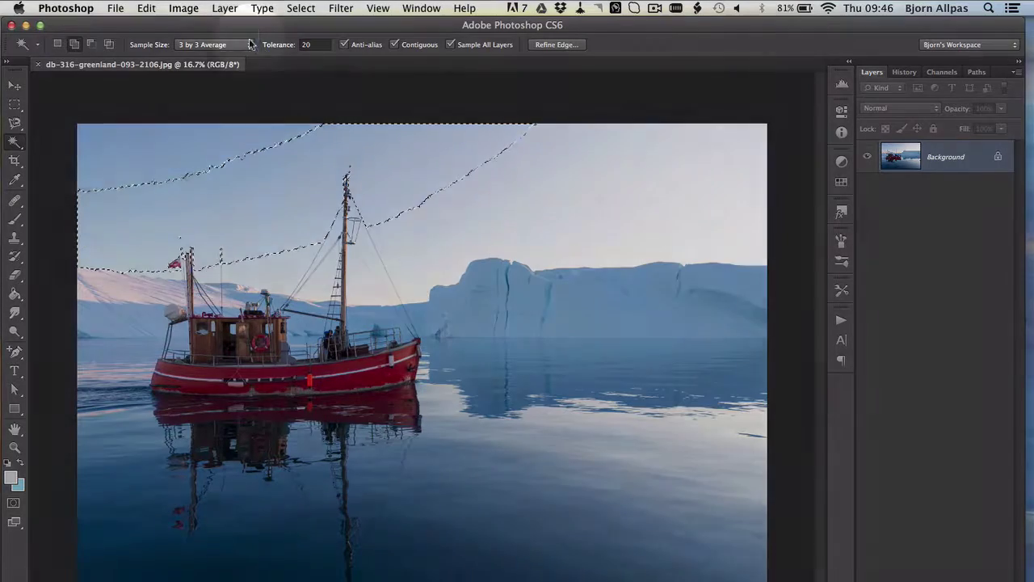
click(251, 44)
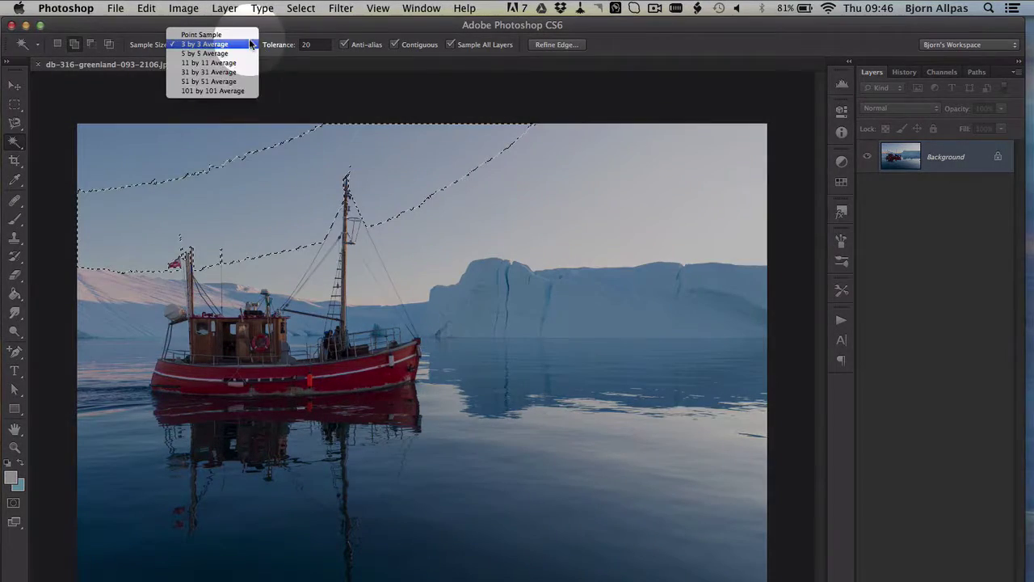
key(Escape)
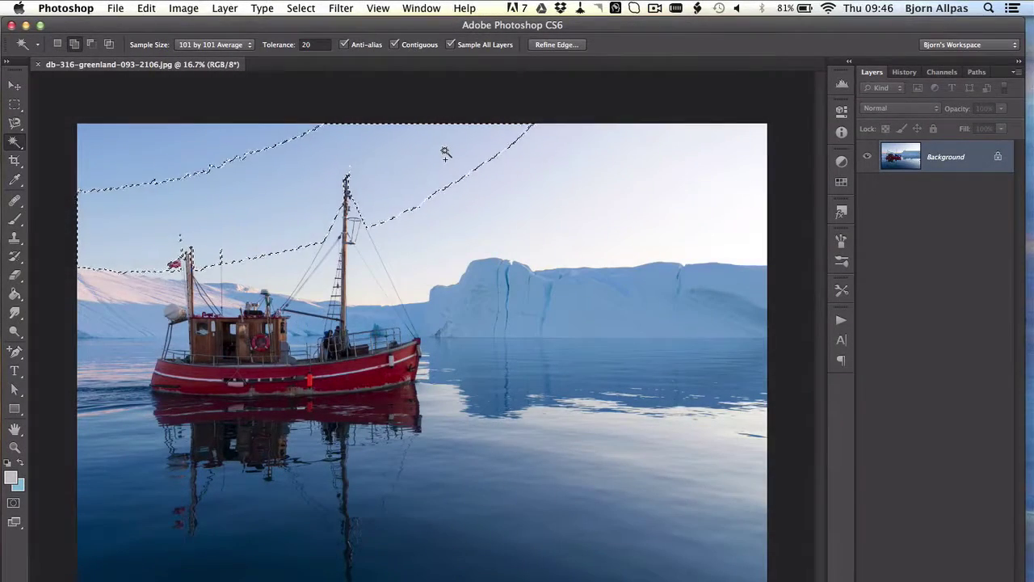
click(444, 154)
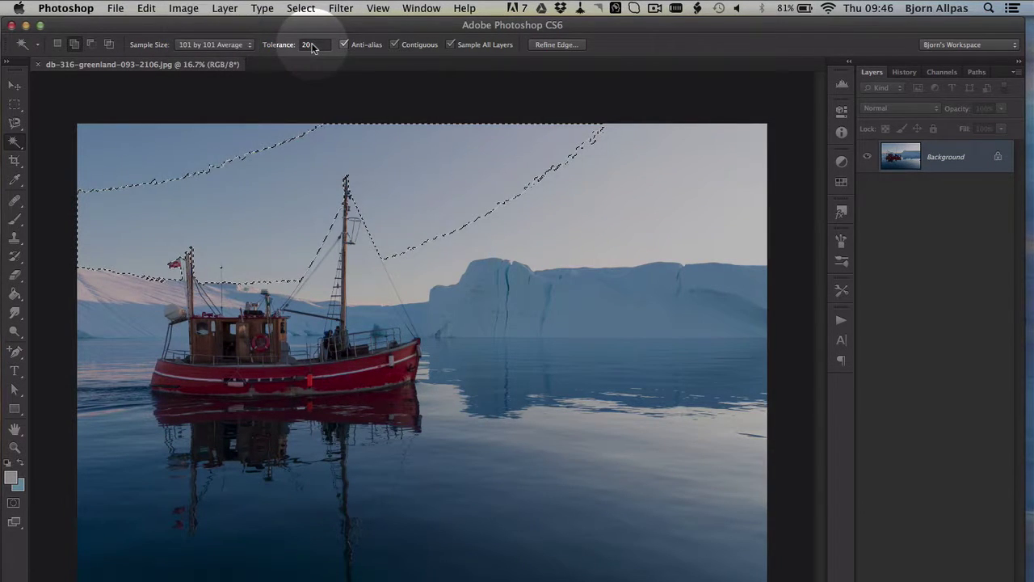
click(312, 45)
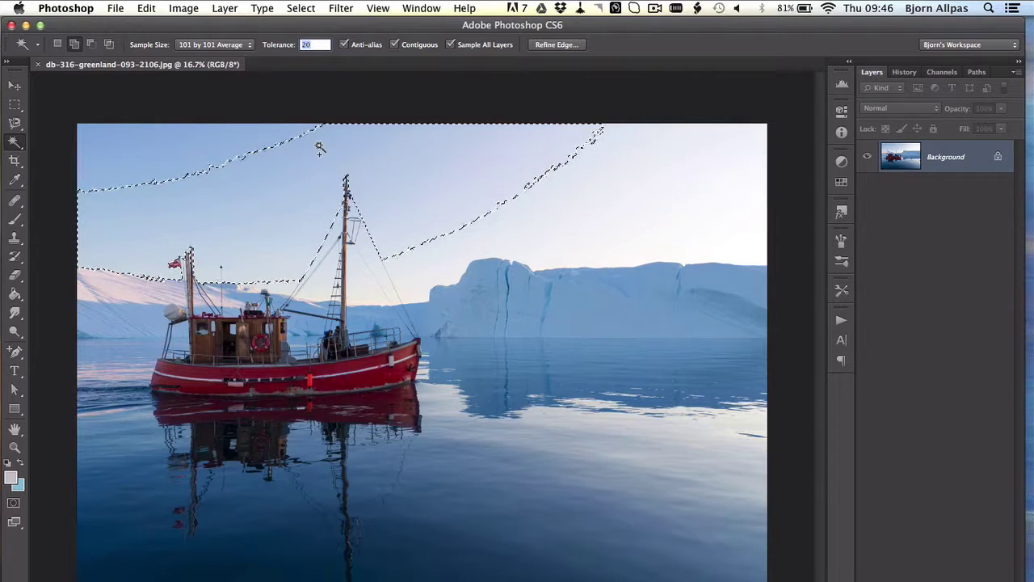
key(super+d)
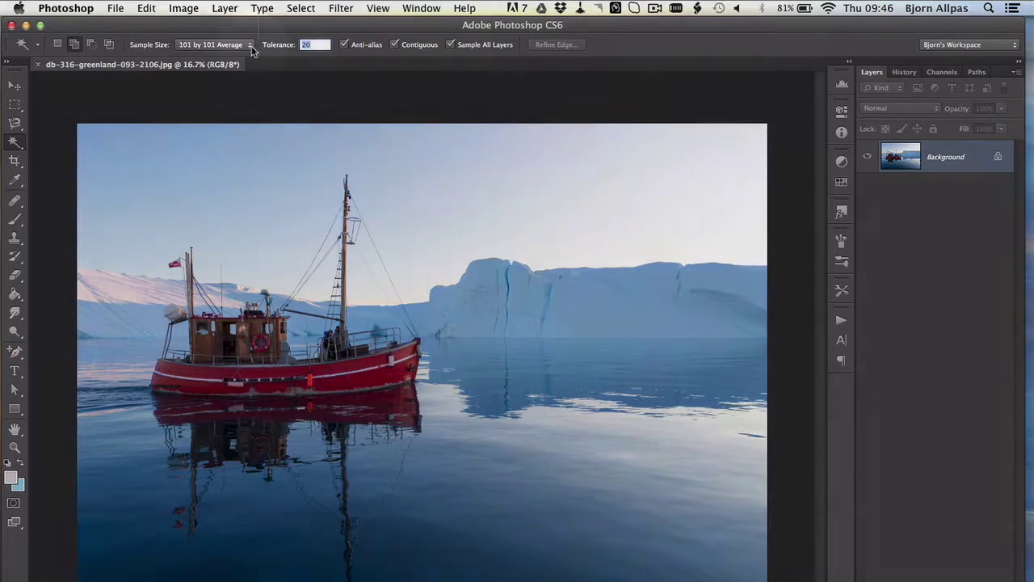
click(242, 45)
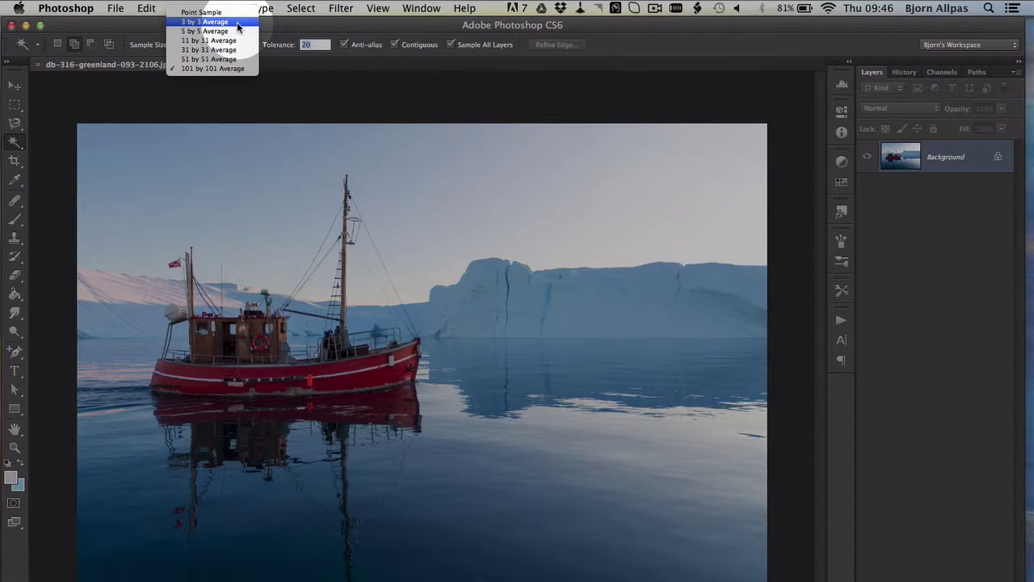
click(234, 22)
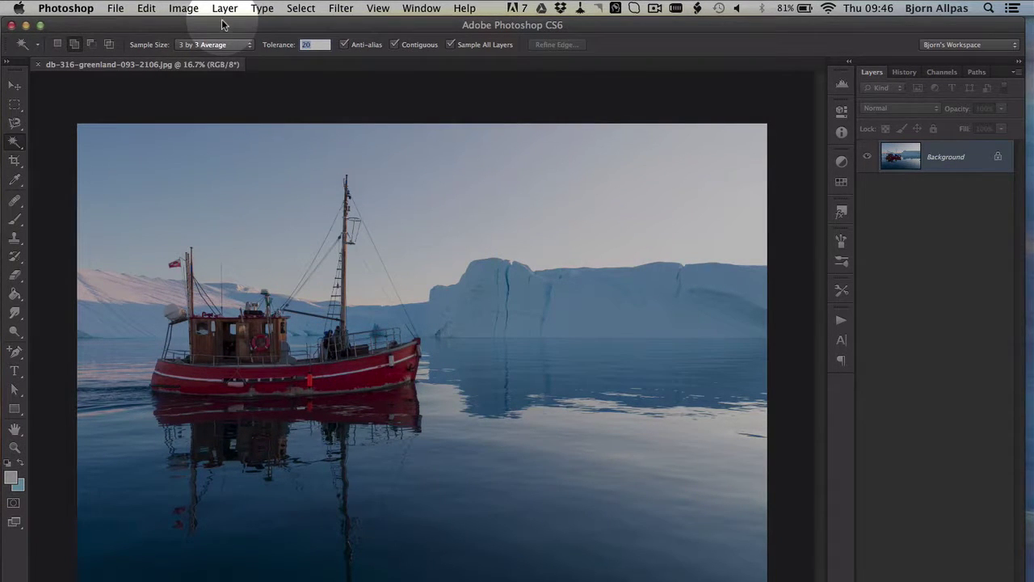
click(217, 45)
click(218, 42)
click(218, 42)
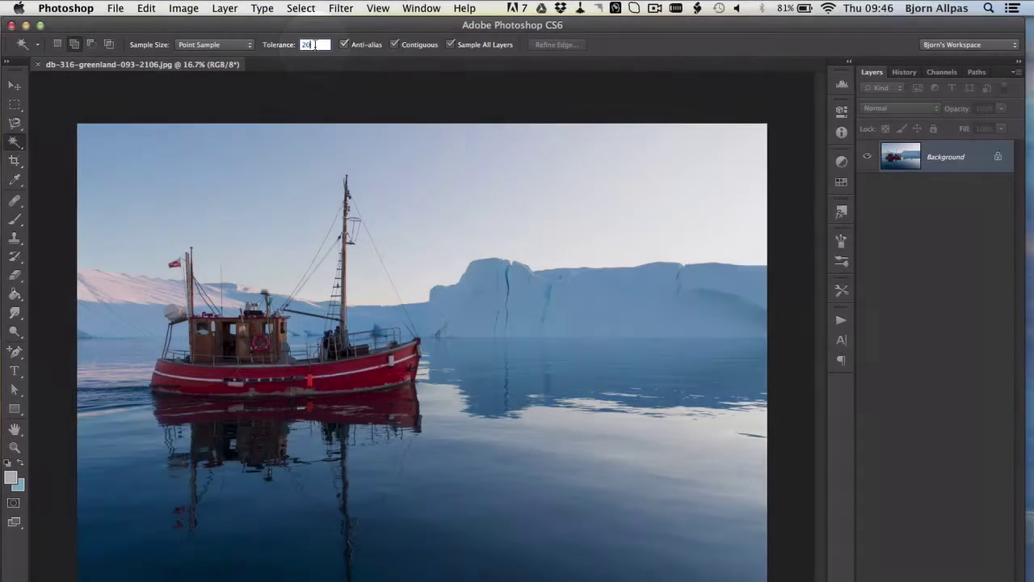
- Set Tolerance to 100 and select the sky above the iceberg and boat
text(100)
key(Return)
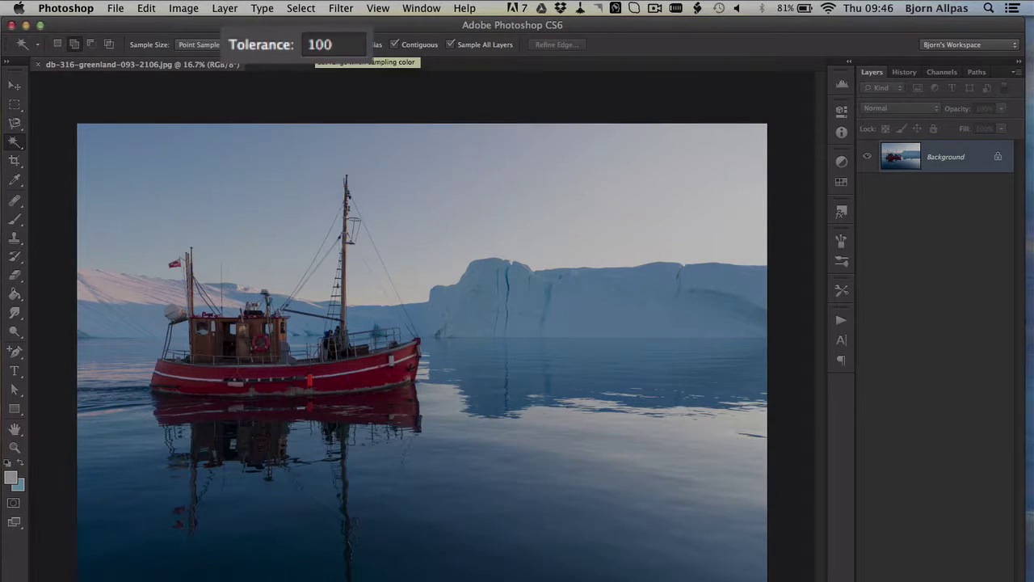
click(494, 221)
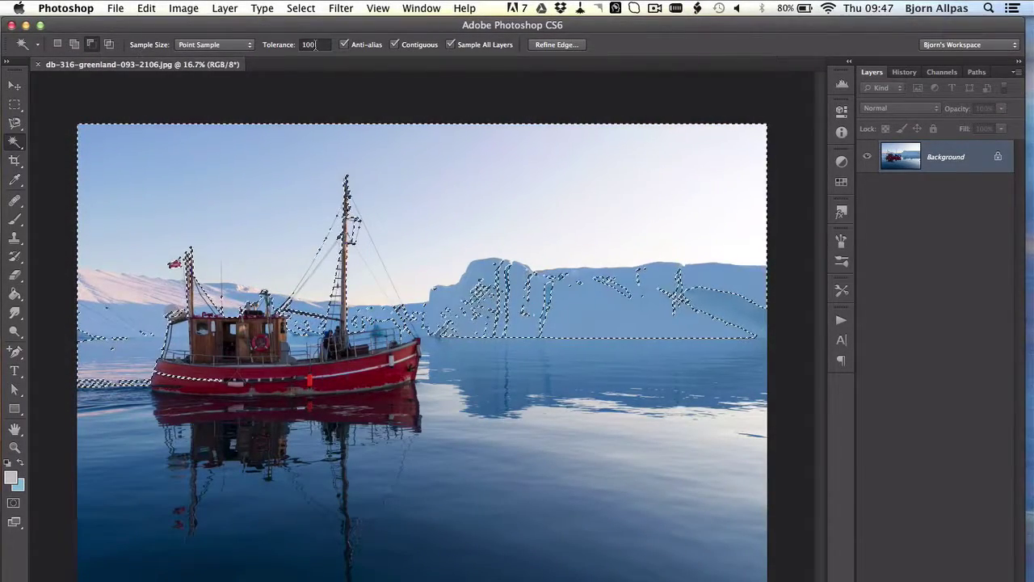
- Set Tolerance 20 and Sample Size 11 by 11 Average, and switch to Add to selection
click(315, 45)
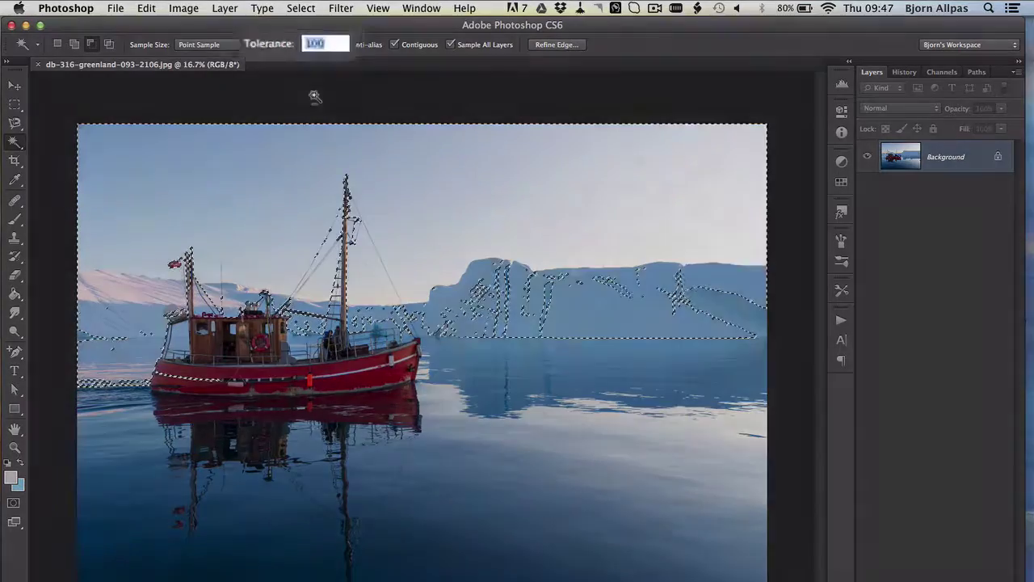
text(20)
key(Return)
click(237, 42)
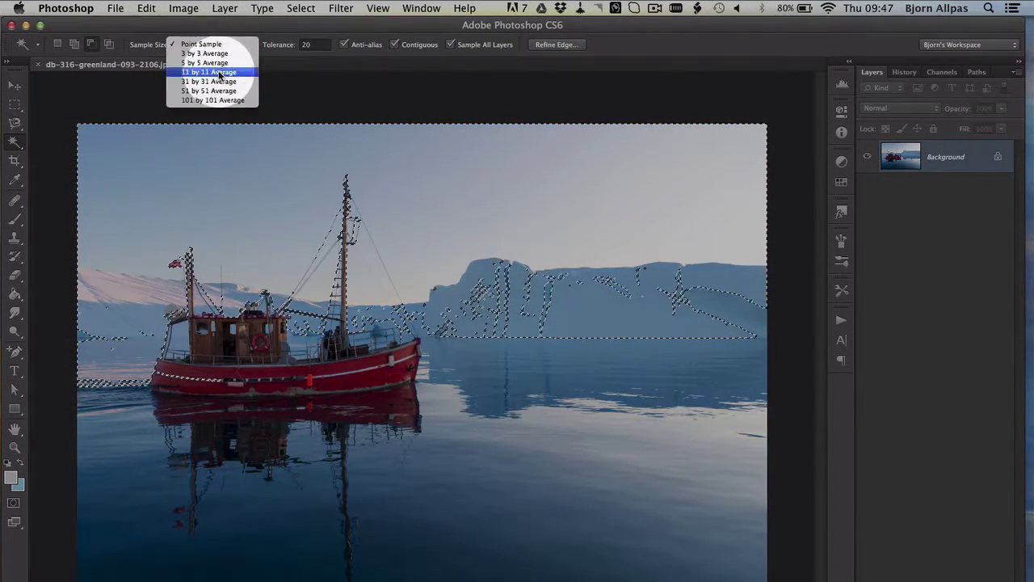
click(206, 69)
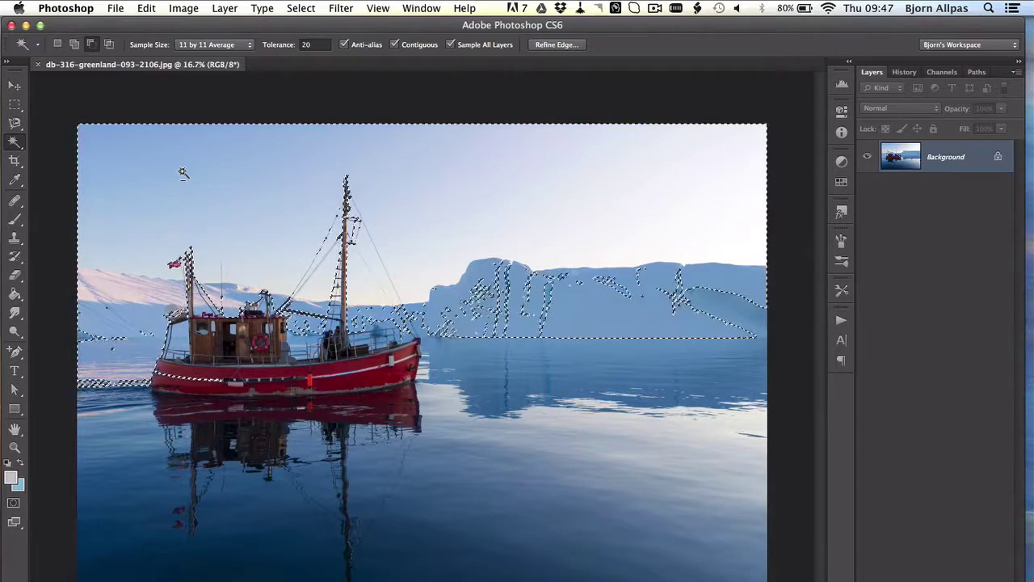
click(75, 44)
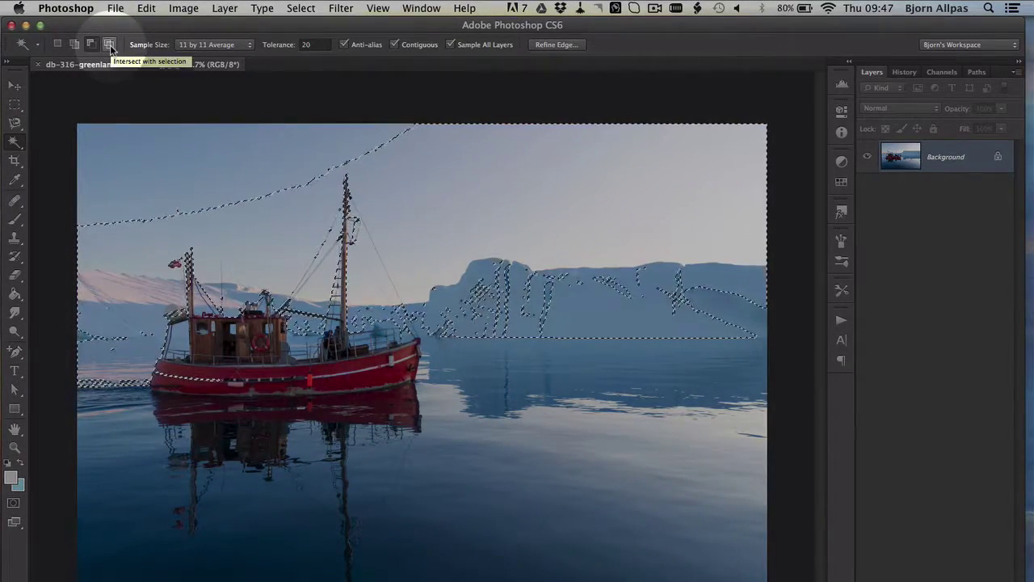
- Switch the Magic Wand to Intersect with selection mode
click(110, 46)
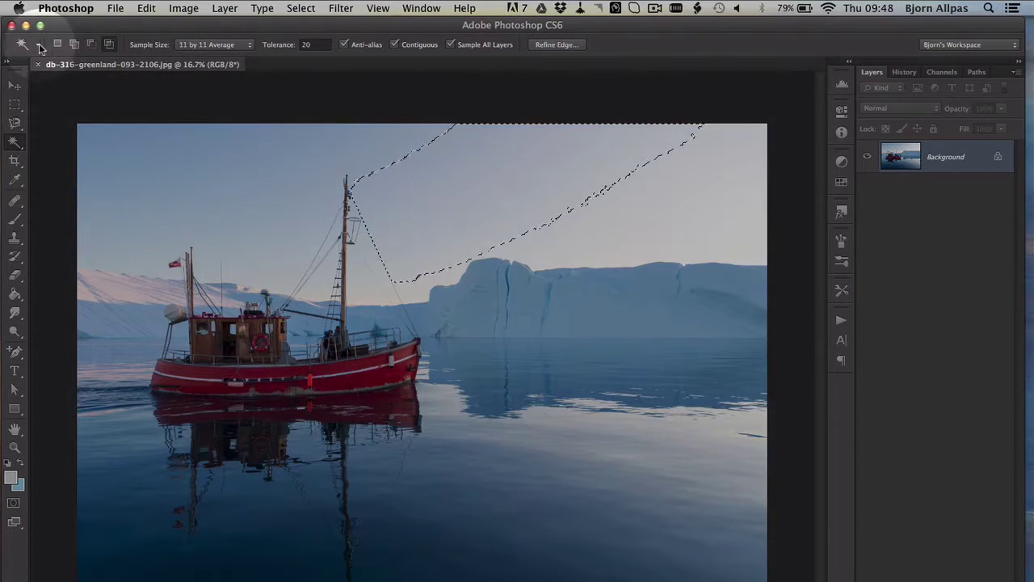
- Create a new tool preset named 'My awesome Magic Wand Preset 1' in the presets list
click(38, 45)
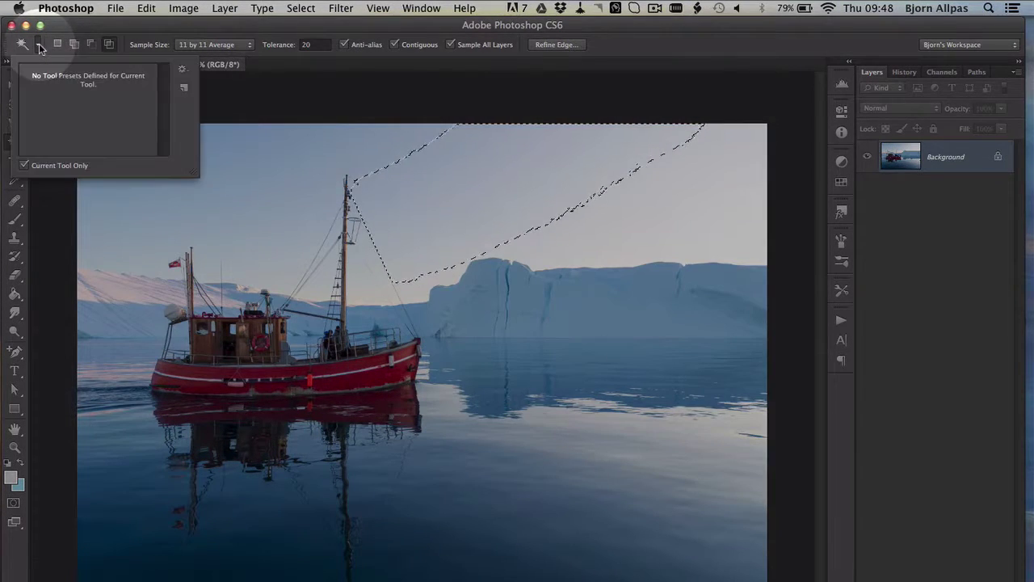
click(38, 45)
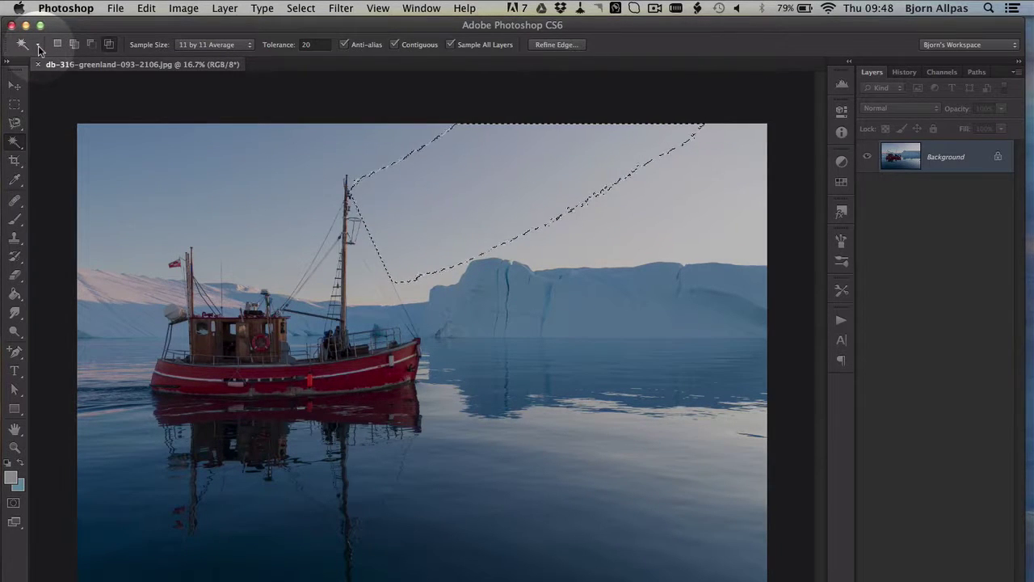
click(38, 46)
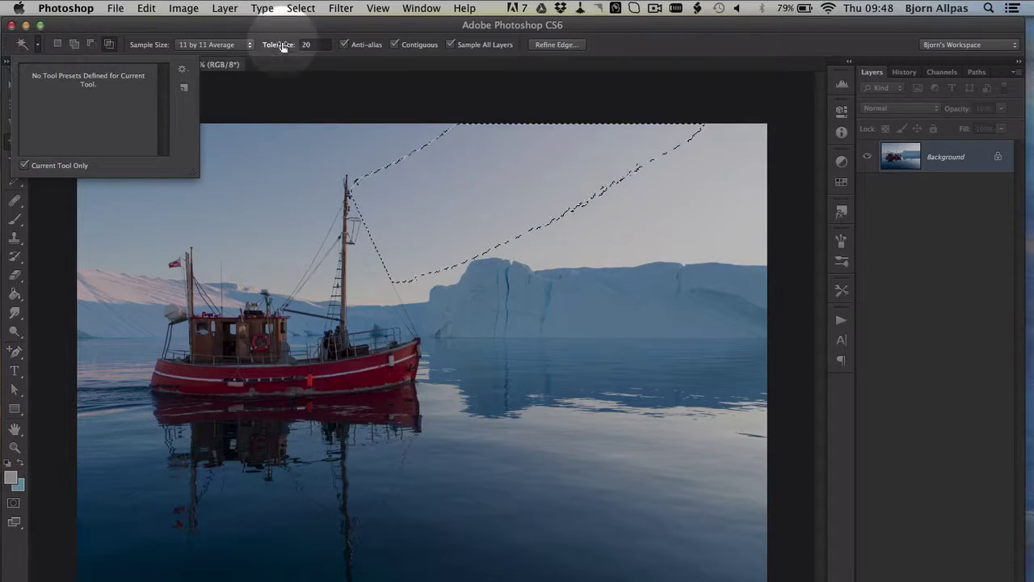
click(184, 89)
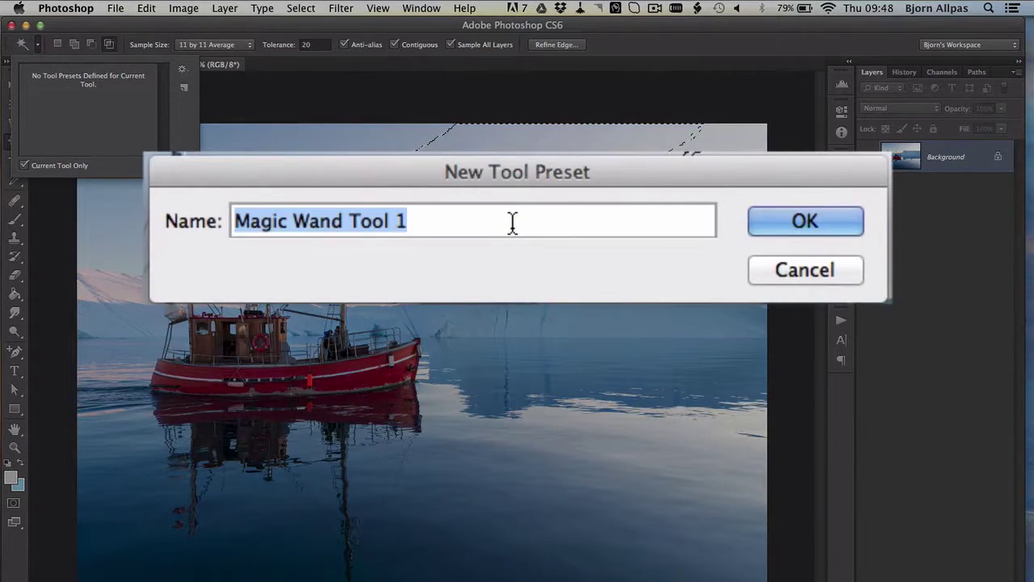
text(My a)
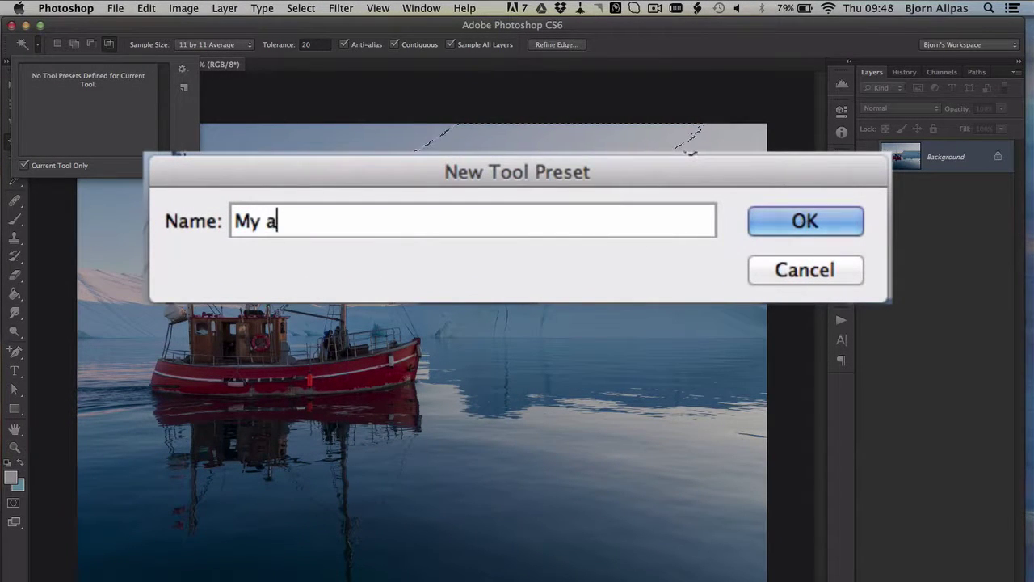
text(wesome Magic Wa)
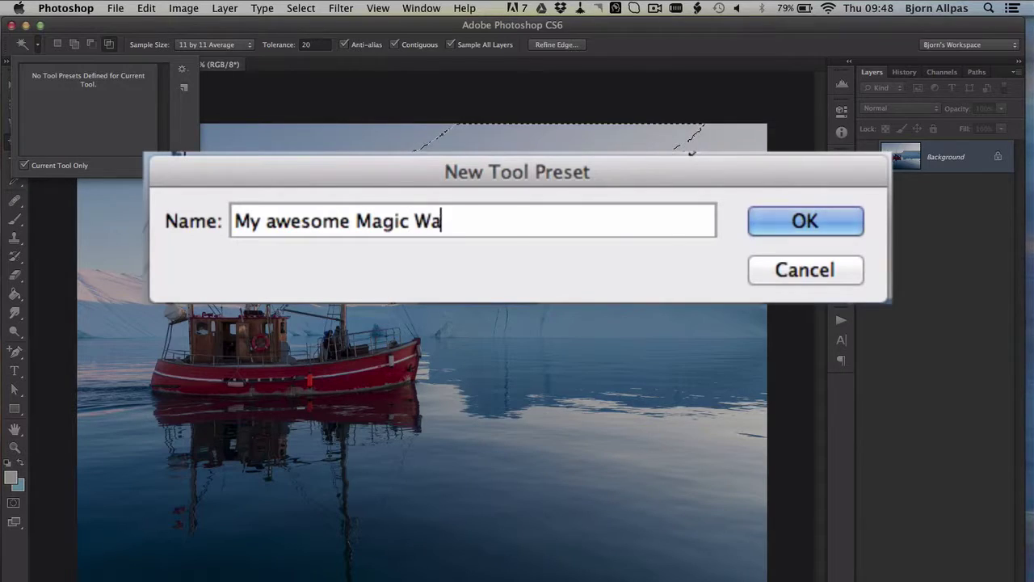
text(nd Present)
key(BackSpace)
key(BackSpace)
text(t 1)
key(Return)
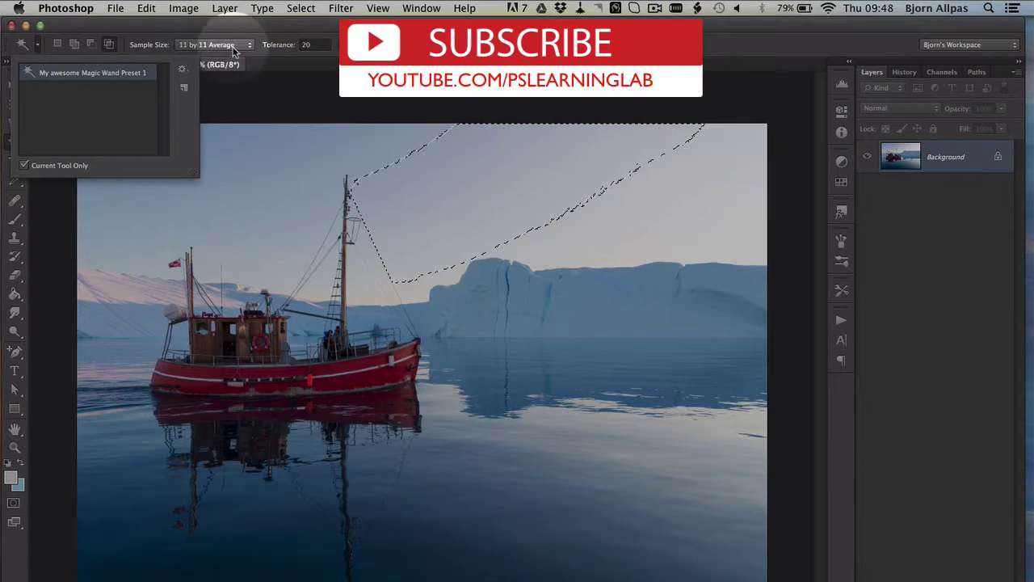
- Set 51 by 51 Average, Tolerance 50, and turn off Contiguous and Sample All Layers
click(233, 47)
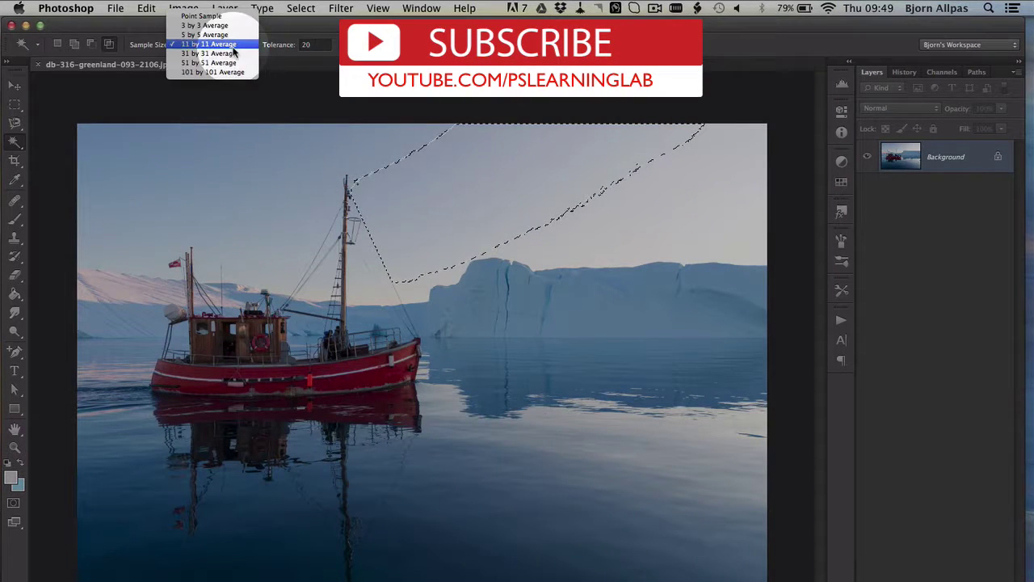
click(214, 65)
click(324, 42)
text(50)
key(Return)
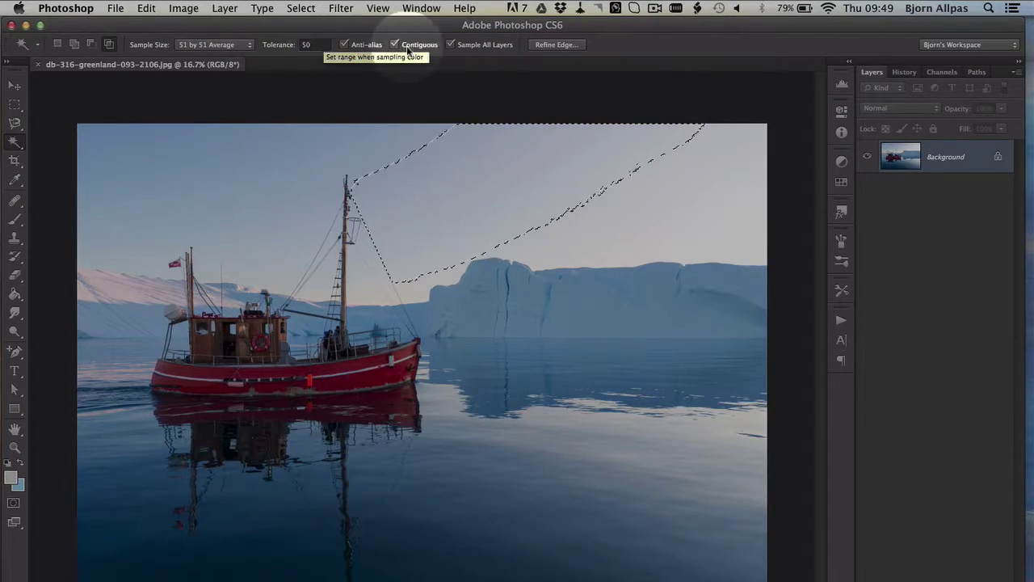
click(394, 45)
click(450, 45)
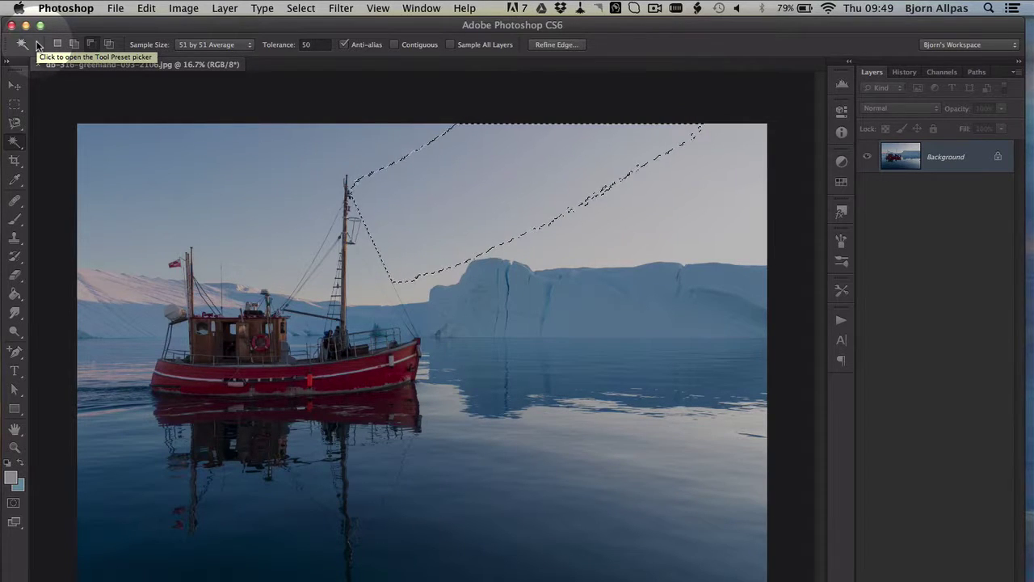
- Load 'My awesome Magic Wand Preset 1' from the Tool Preset picker
click(38, 46)
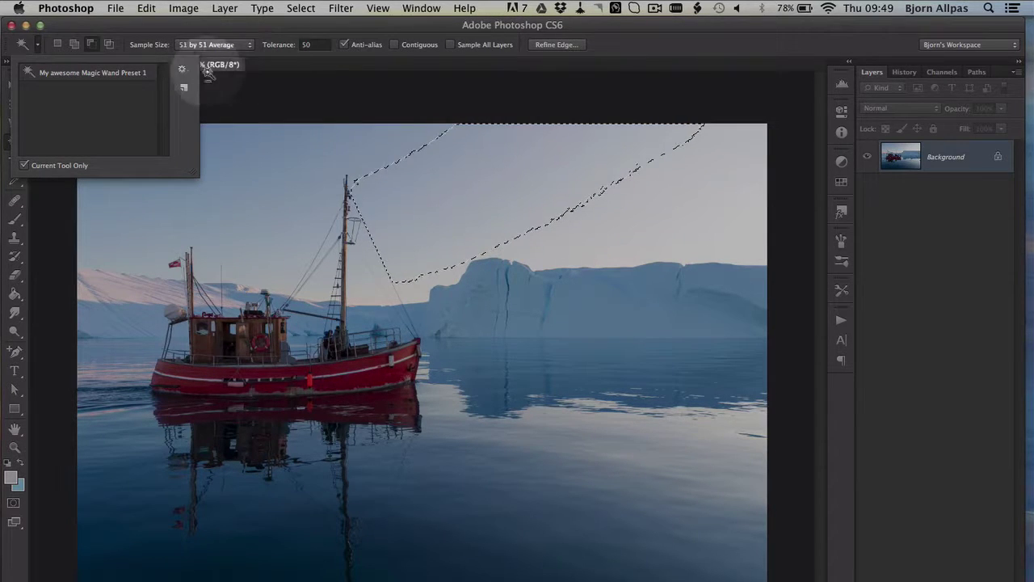
click(92, 73)
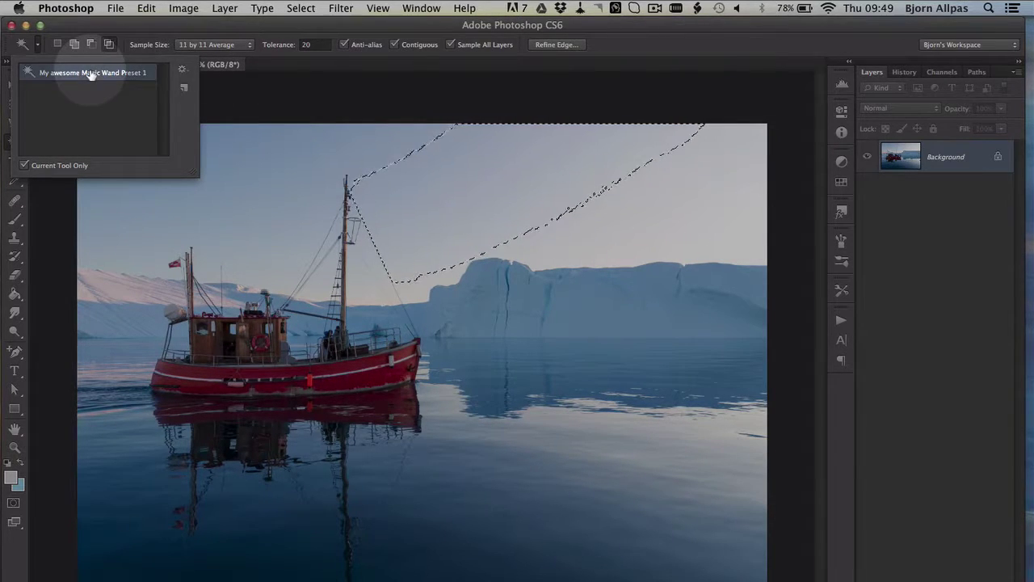
drag(89, 72, 48, 74)
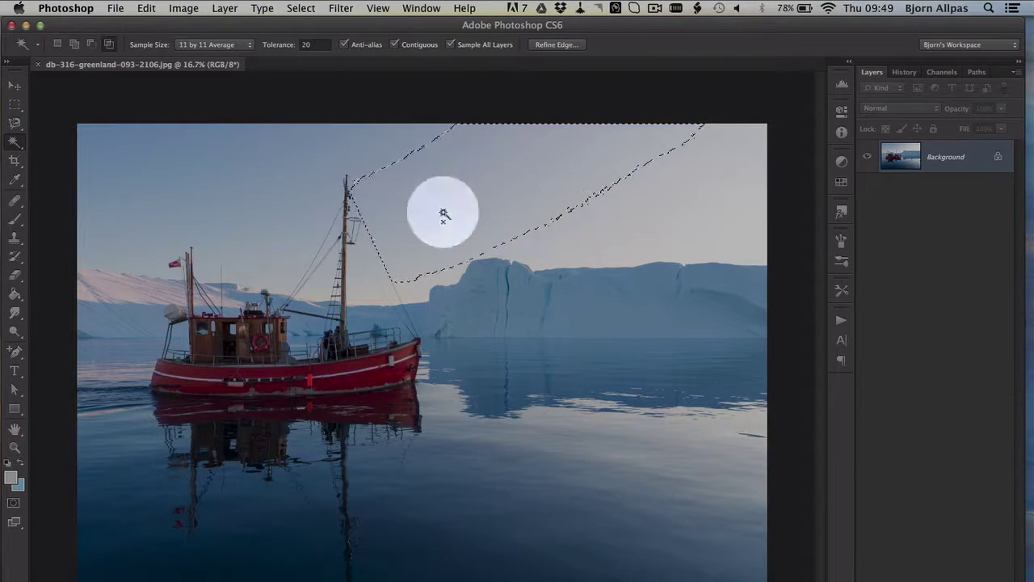
click(555, 44)
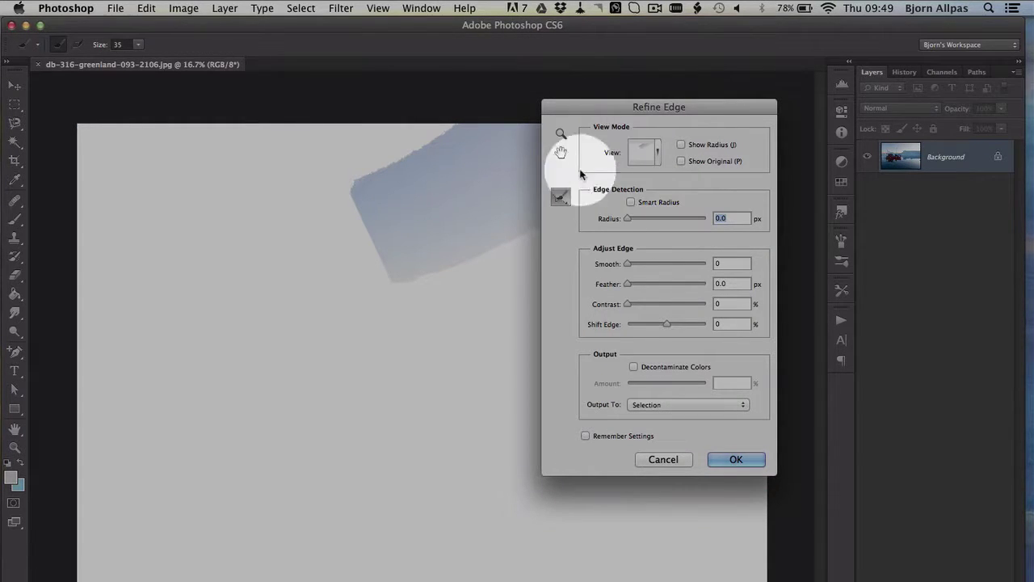
drag(605, 109, 684, 114)
key(cmd+space)
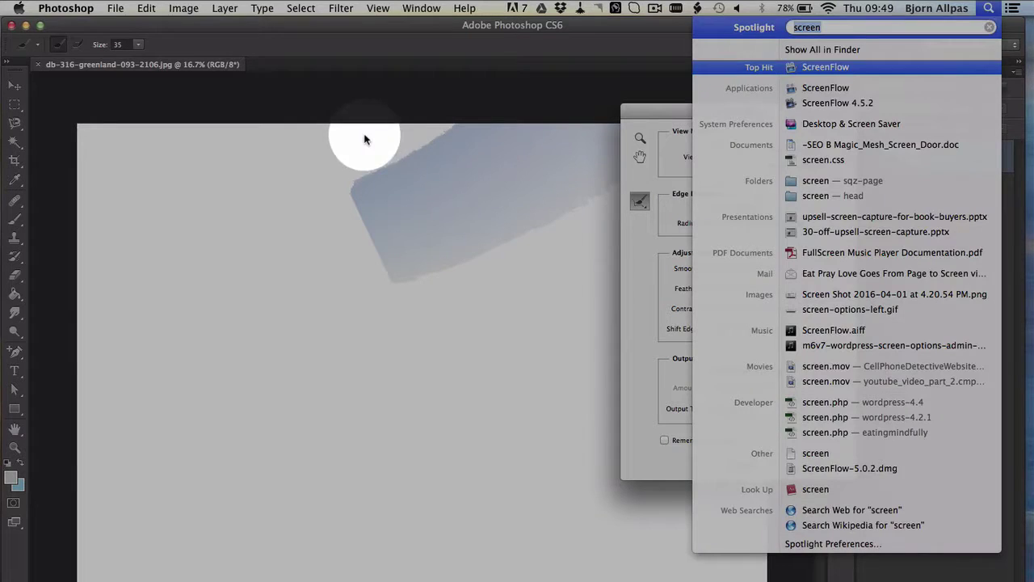
click(444, 164)
drag(444, 164, 290, 307)
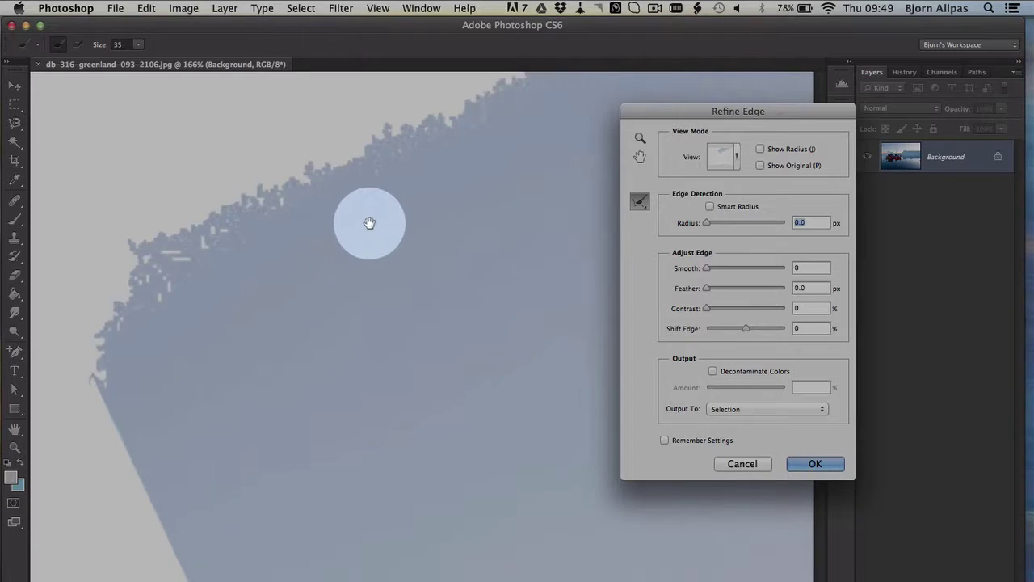
click(710, 209)
click(788, 224)
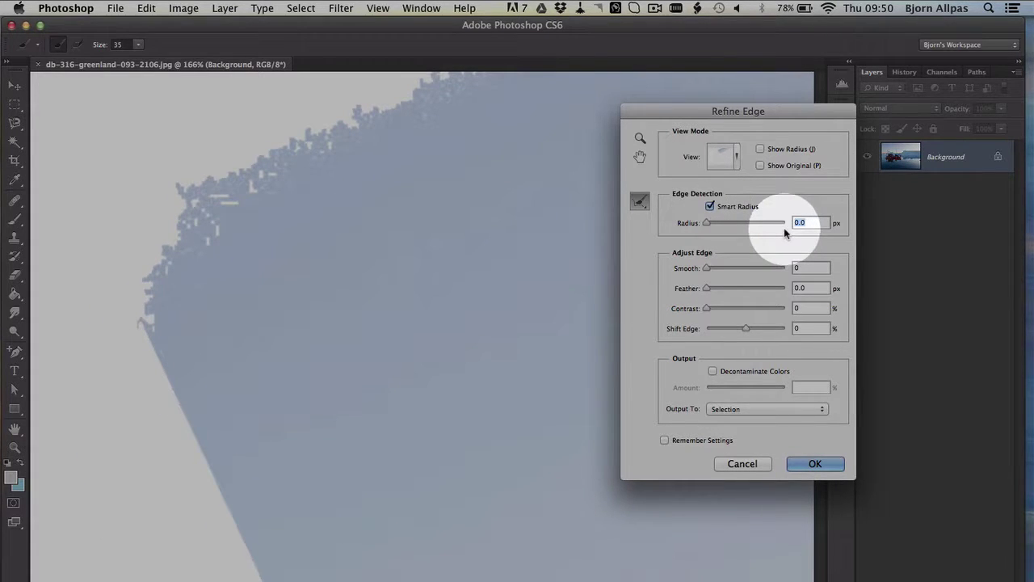
text(1)
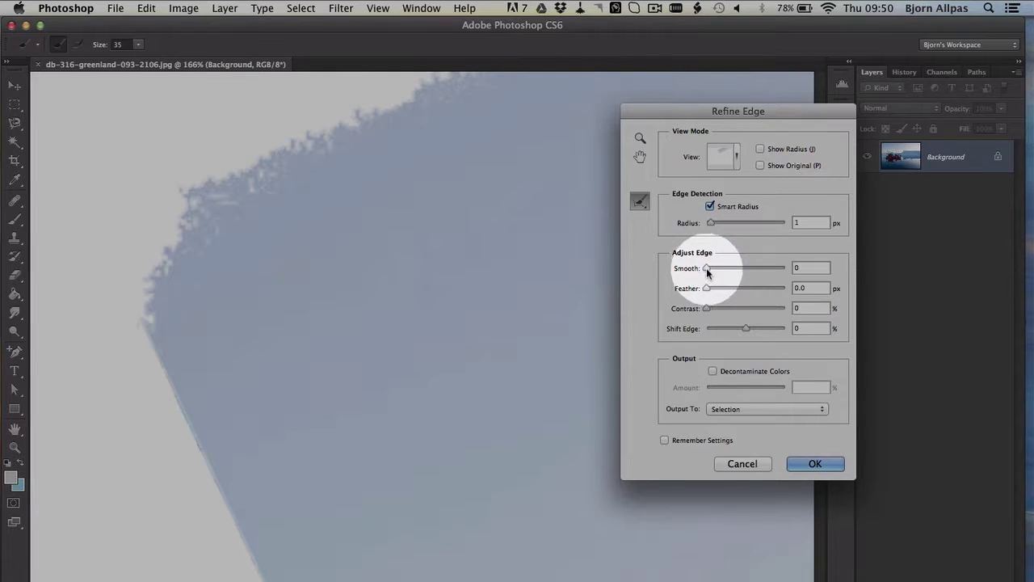
drag(704, 271, 713, 273)
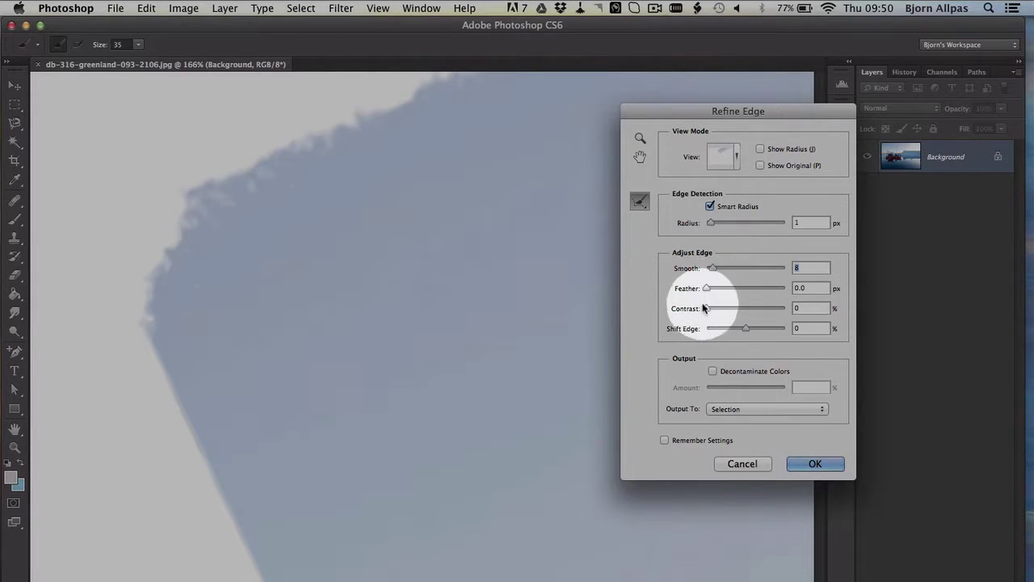
click(713, 370)
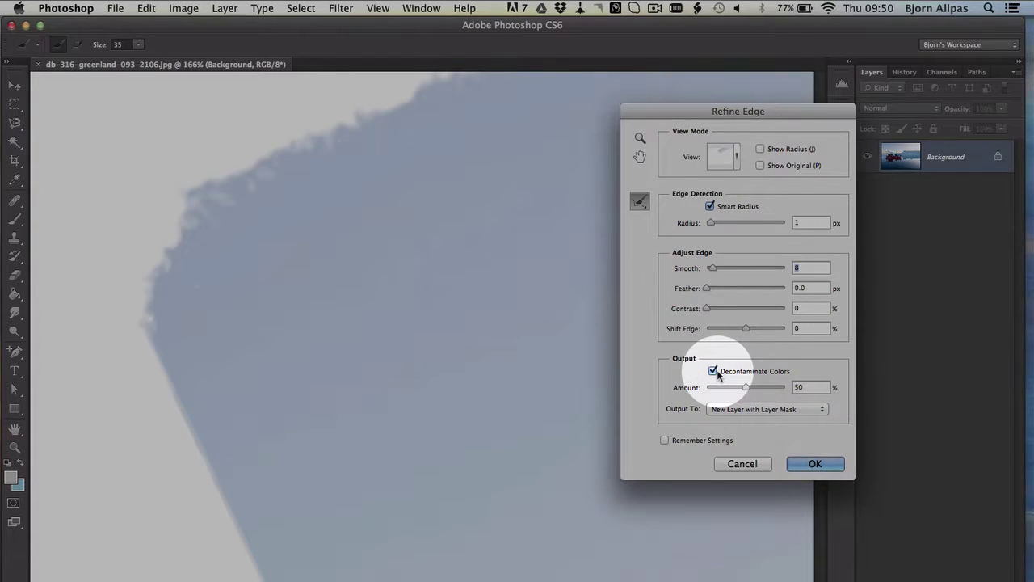
click(713, 371)
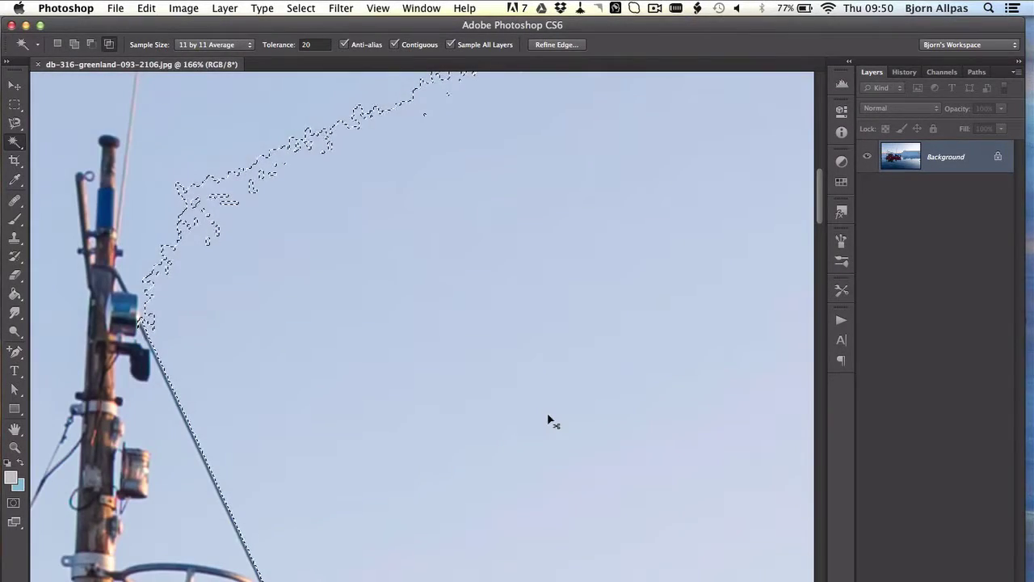
- Zoom out twice, then fit the whole boat photo on screen with Cmd+0
key(super+minus)
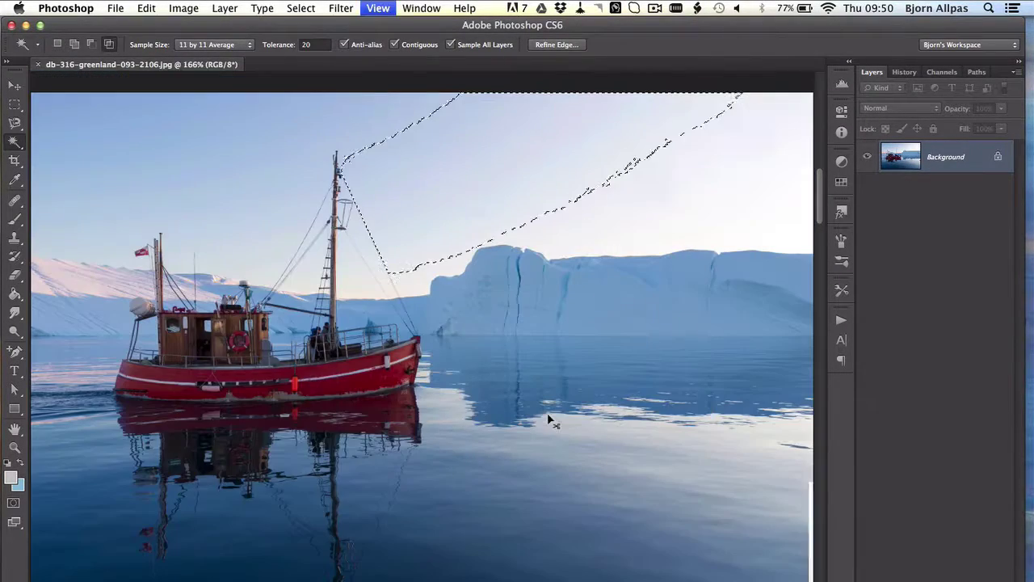
key(super+minus)
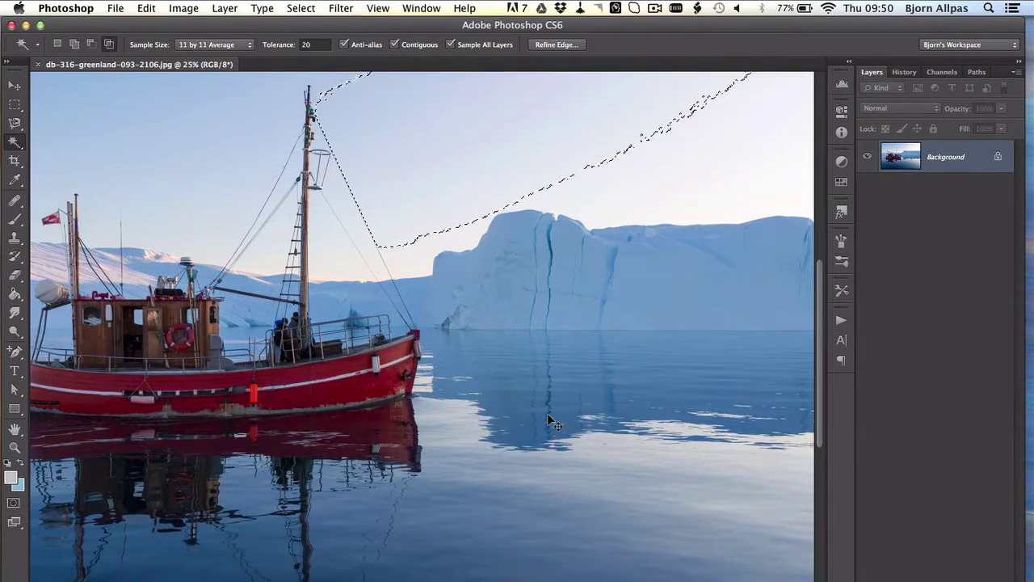
key(super+0)
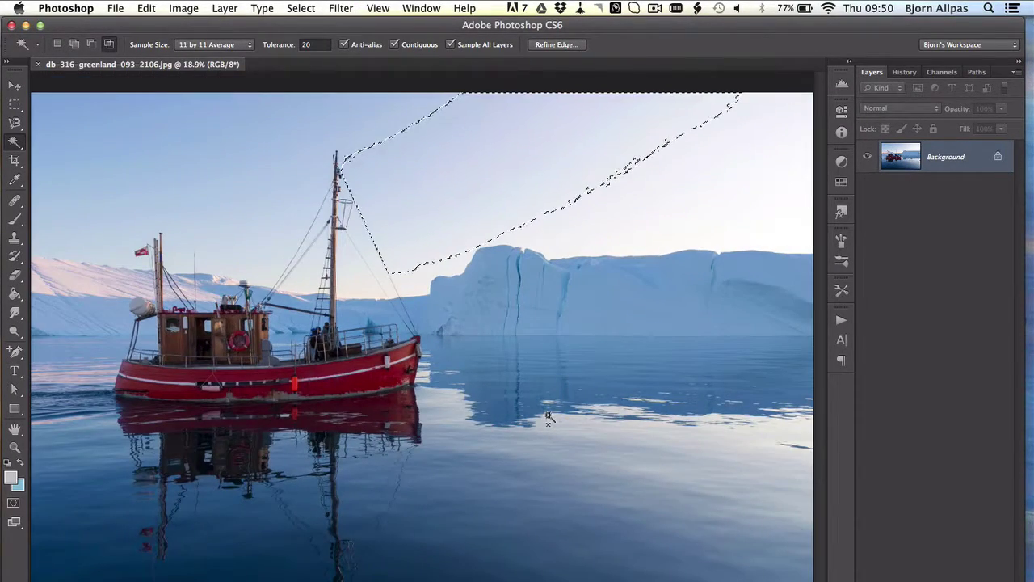